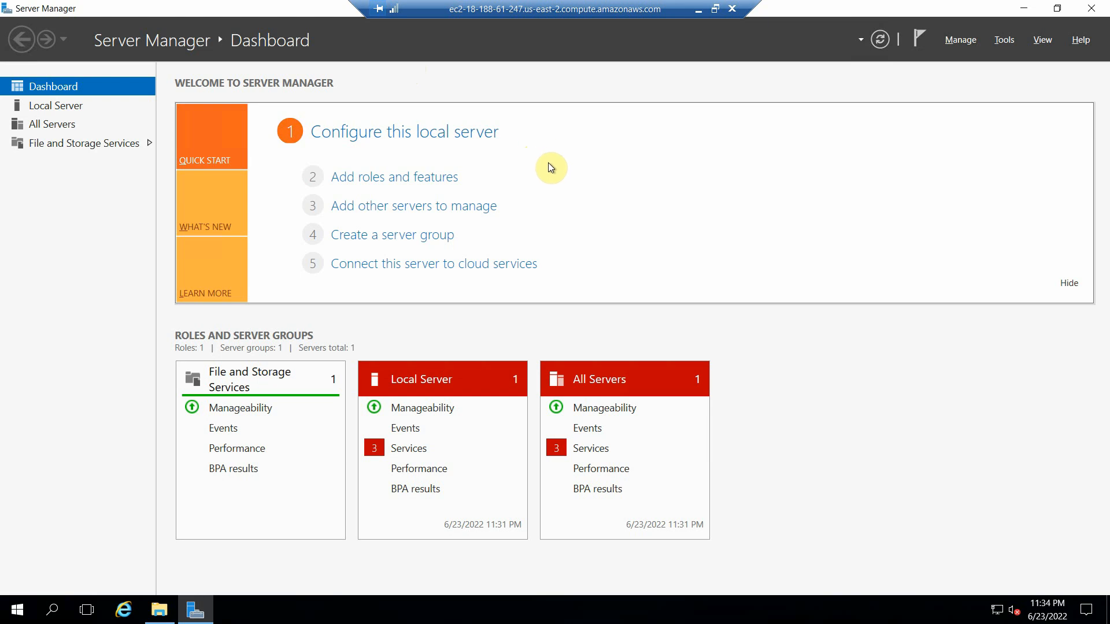
# - Start adding roles and features with a role-based or feature-based installation on server EC2AMAZ-9LPPTMT from the server pool
pyautogui.click(367, 181)
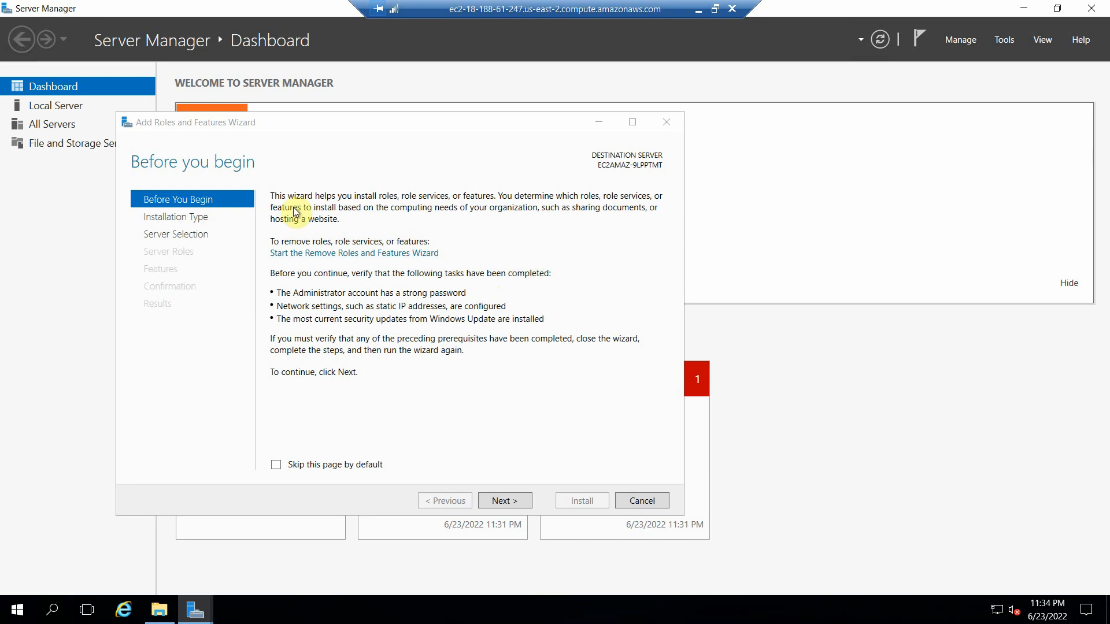
pyautogui.click(502, 501)
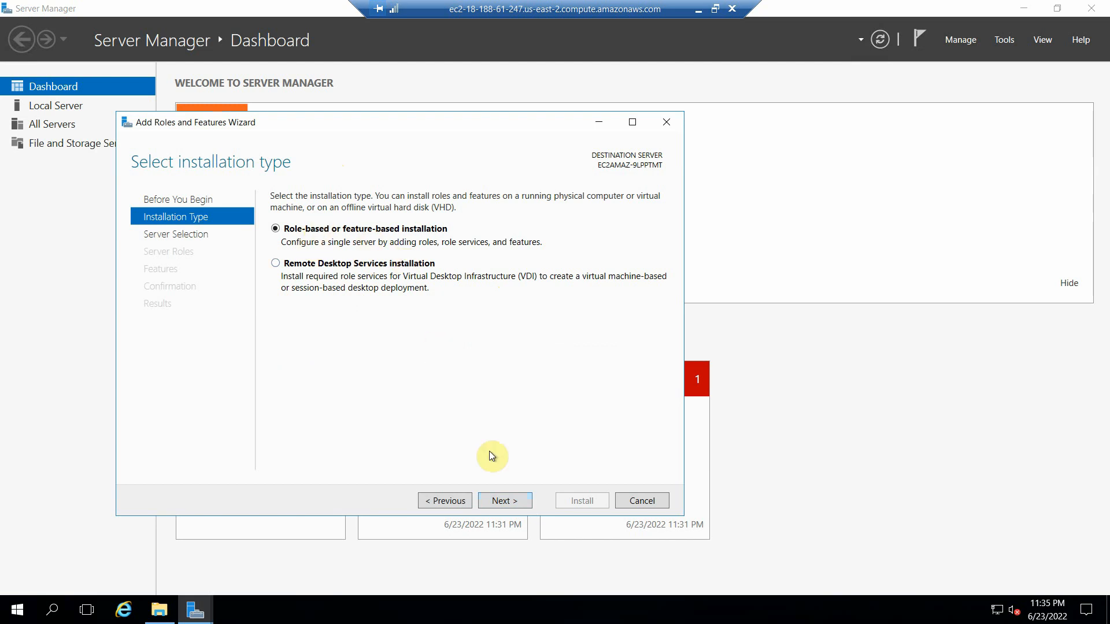
pyautogui.click(499, 507)
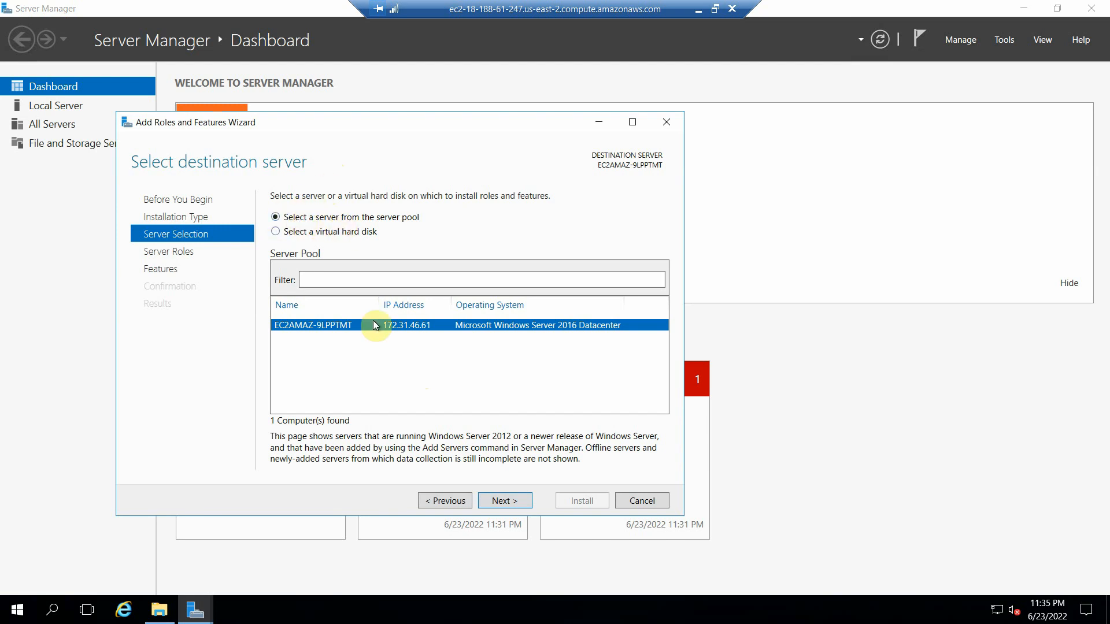
pyautogui.click(509, 506)
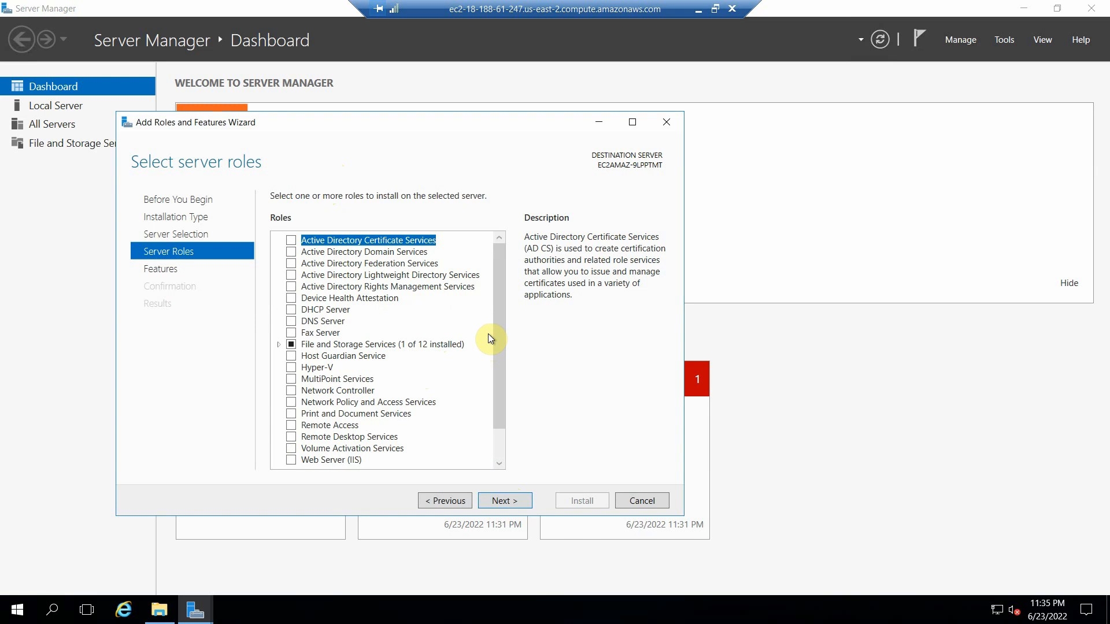
# - Select the Web Server (IIS) role and add its required features, including the management tools
pyautogui.click(291, 460)
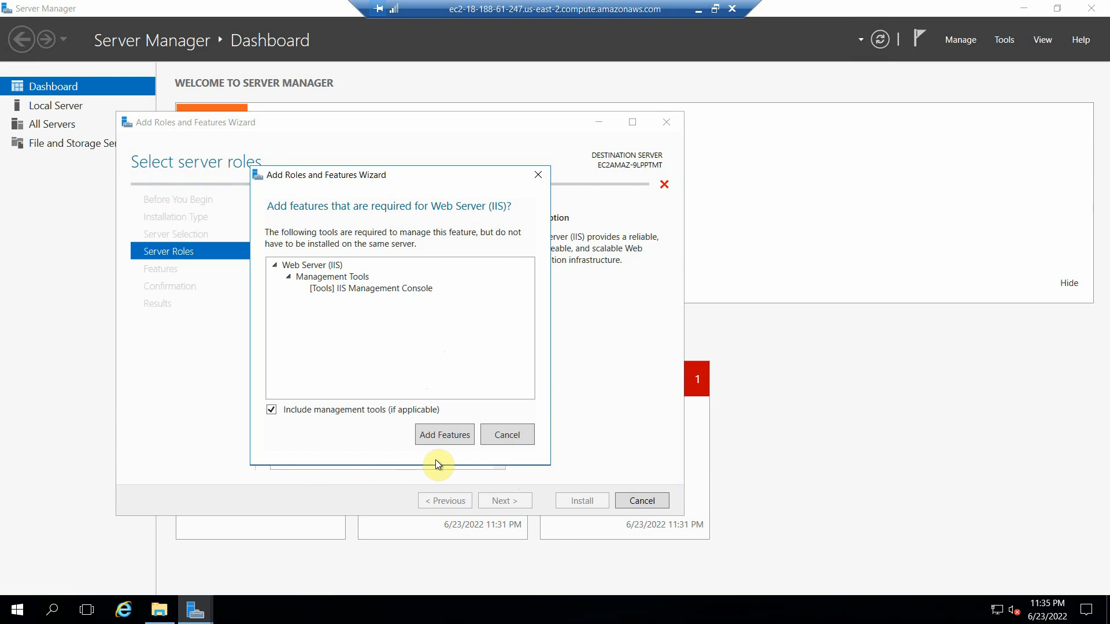
pyautogui.click(442, 436)
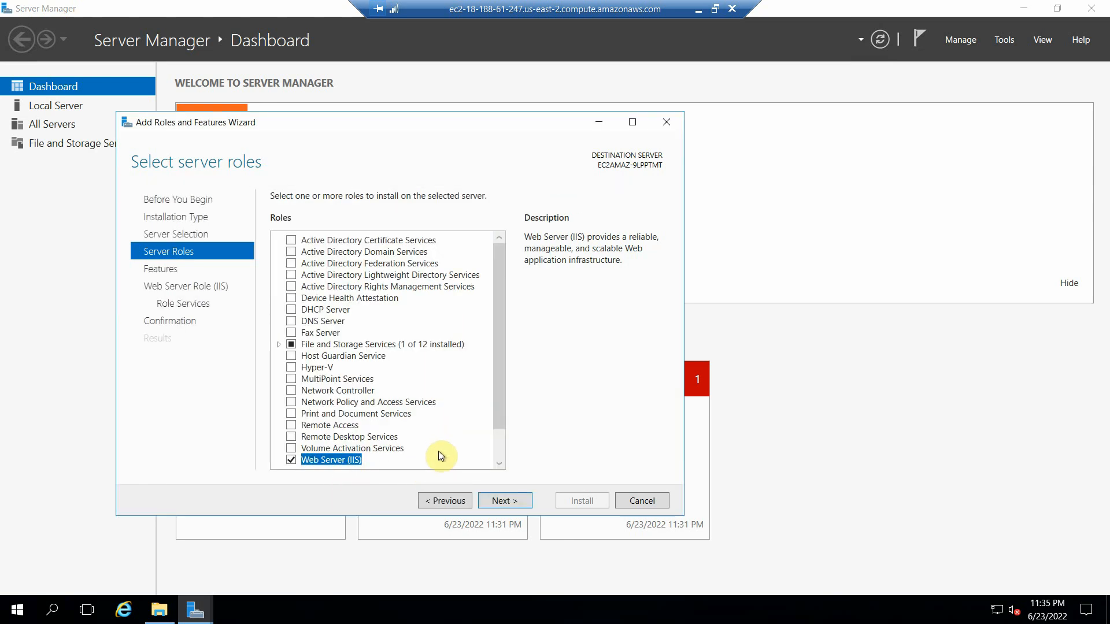
pyautogui.moveTo(501, 418); pyautogui.dragTo(506, 457)
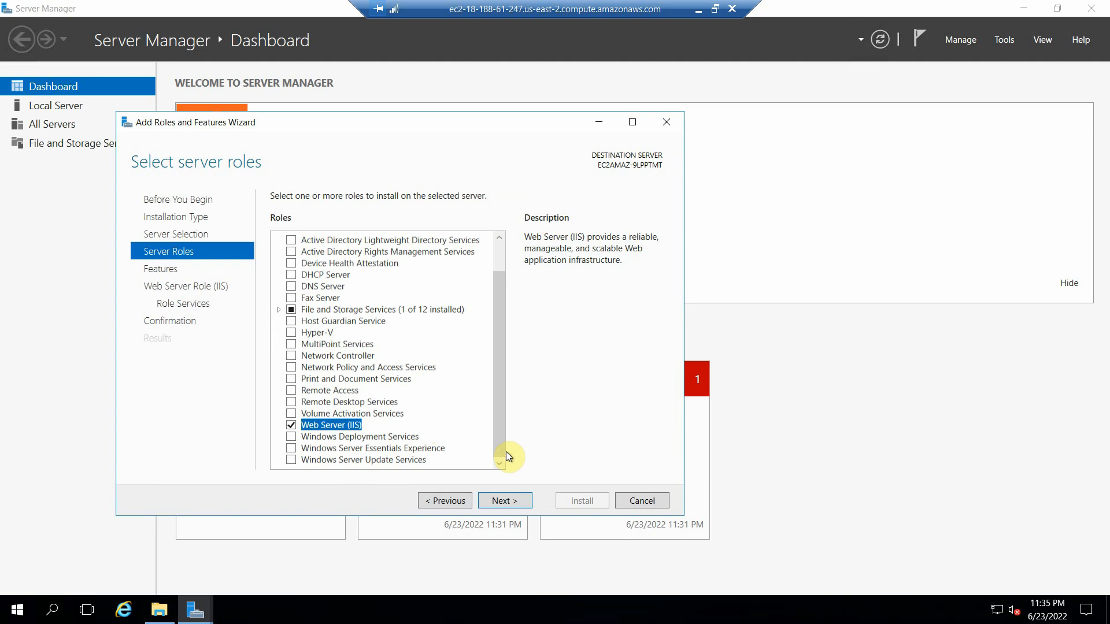
pyautogui.click(501, 502)
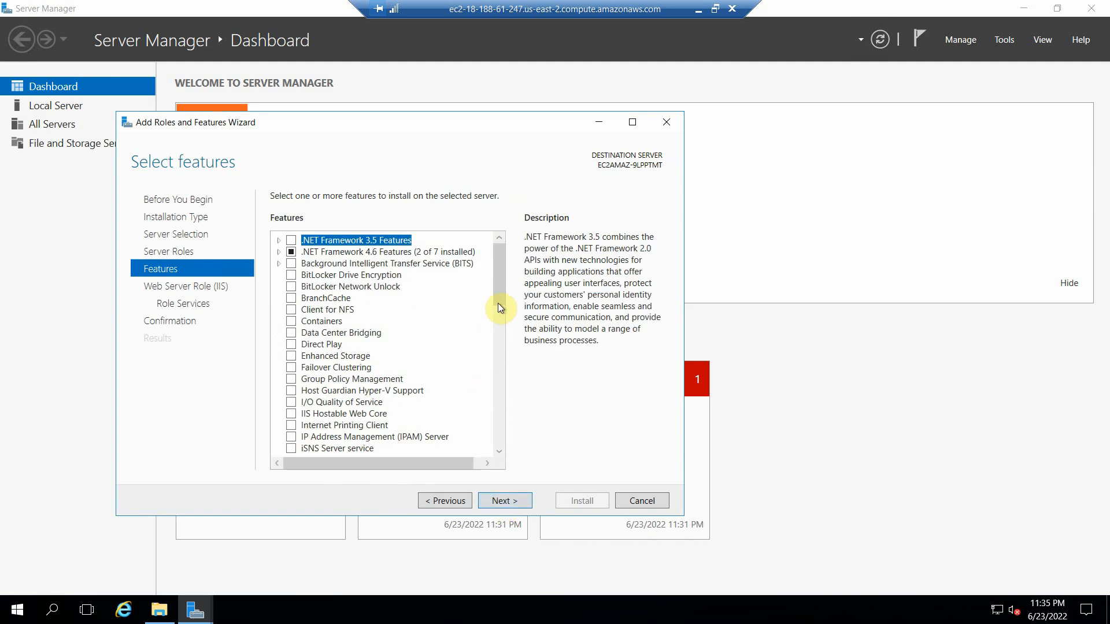
# - Review and accept the default features and Web Server (IIS) role services, continuing to the installation confirmation
pyautogui.moveTo(497, 299); pyautogui.dragTo(501, 459)
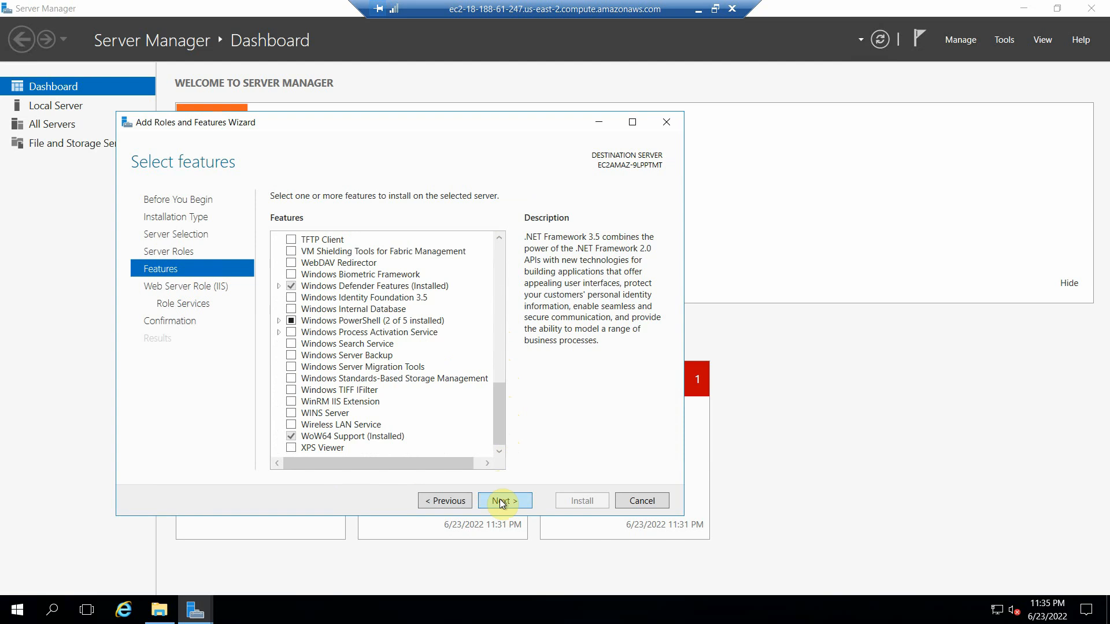
pyautogui.click(500, 500)
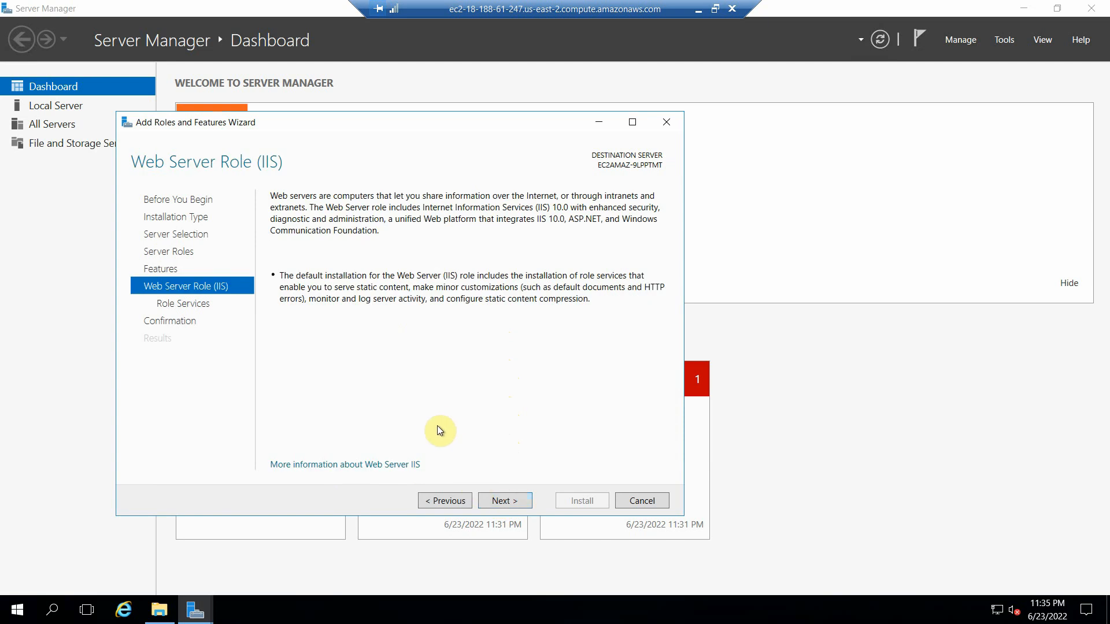
pyautogui.click(497, 503)
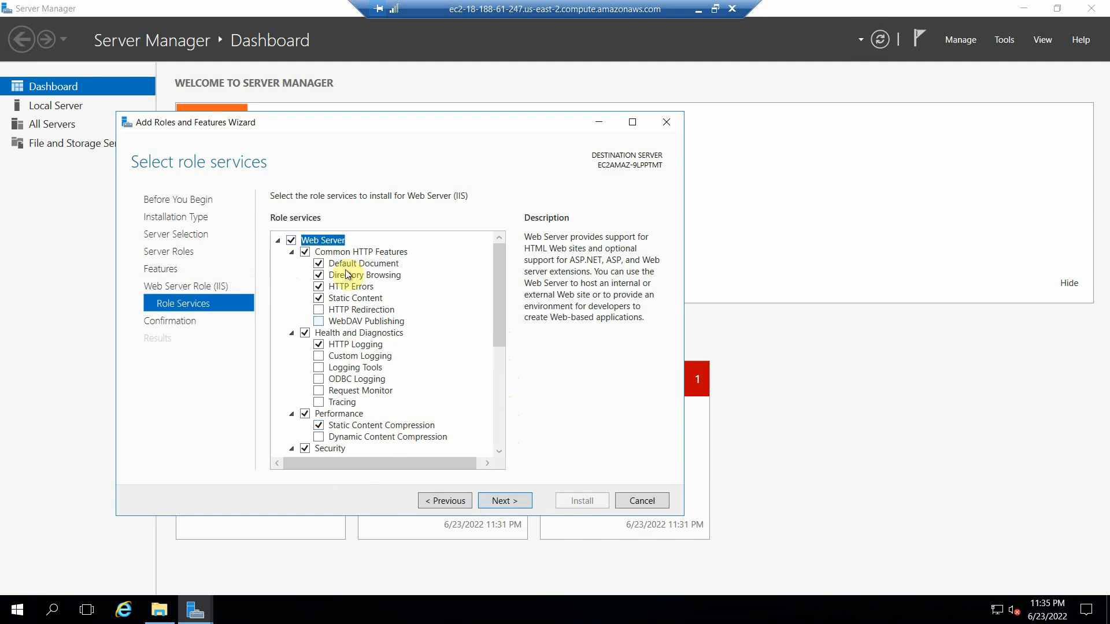
pyautogui.click(496, 308)
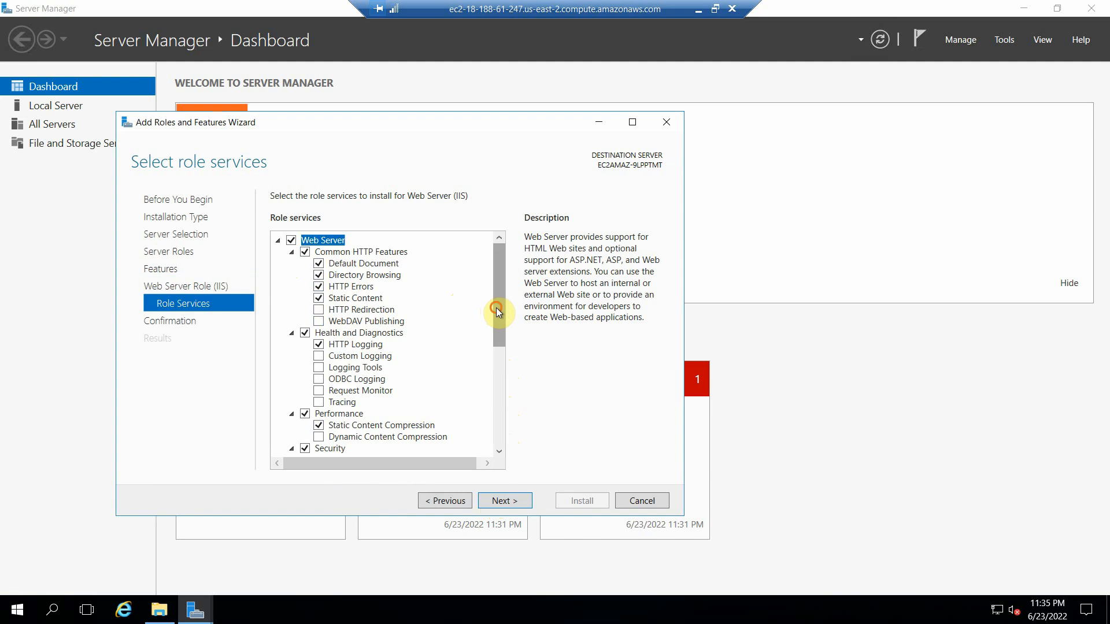
pyautogui.moveTo(496, 308); pyautogui.dragTo(498, 467)
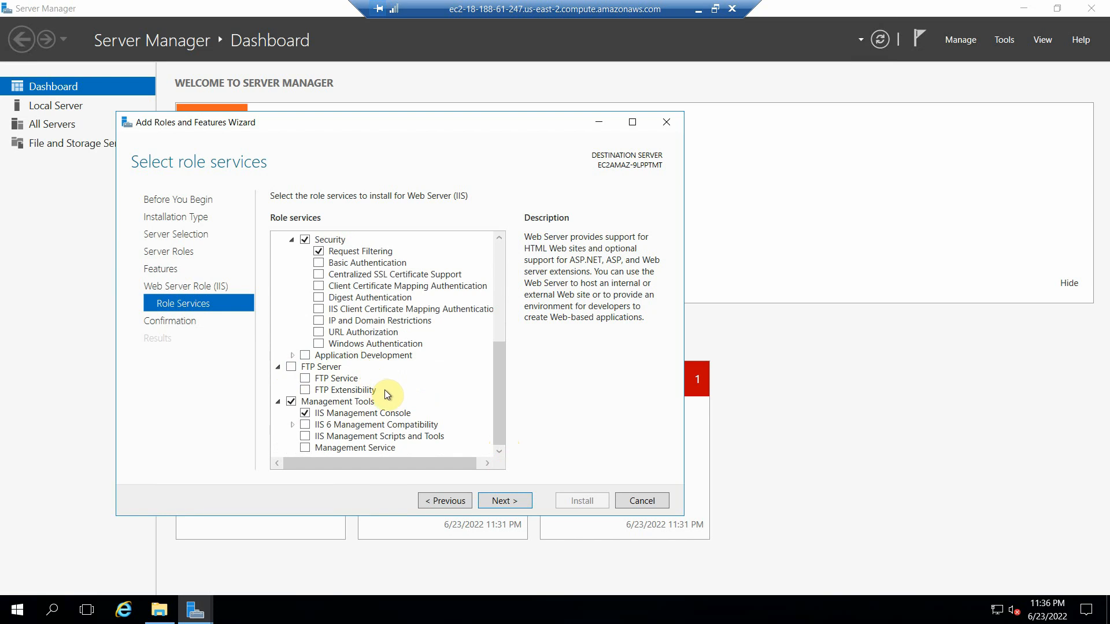
pyautogui.click(491, 502)
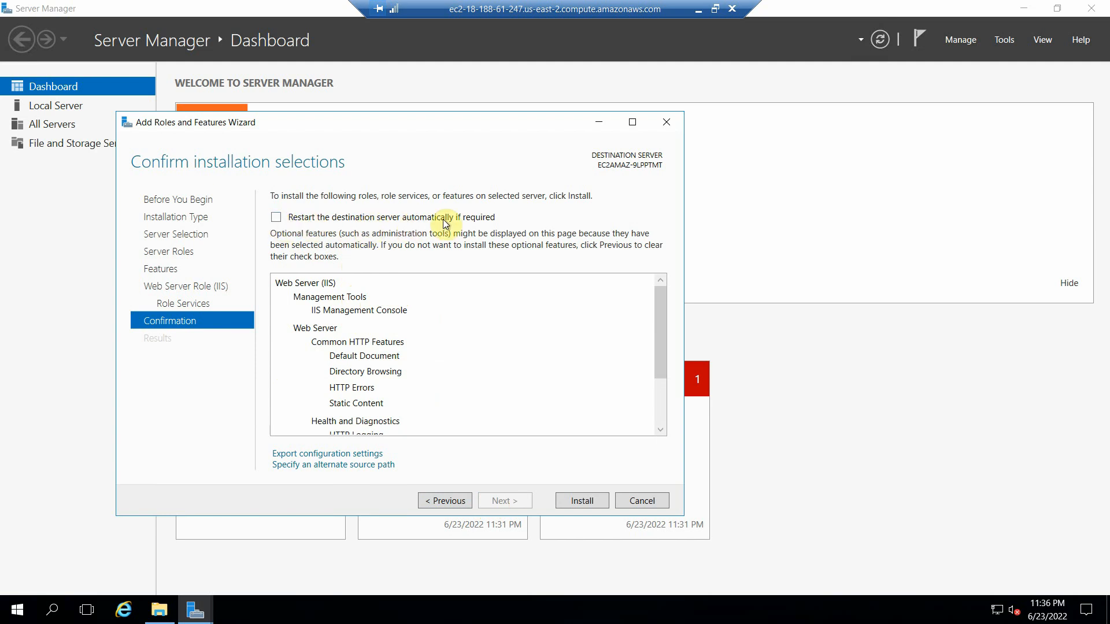
# - Allow the destination server to restart automatically if required and start the Web Server (IIS) installation
pyautogui.click(277, 218)
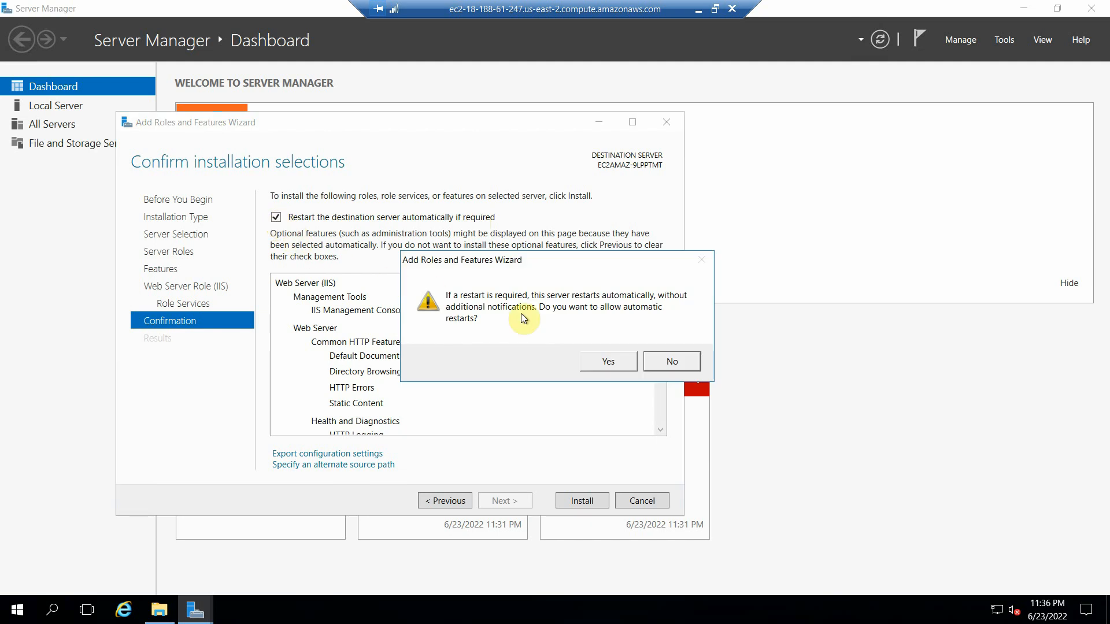
pyautogui.click(604, 362)
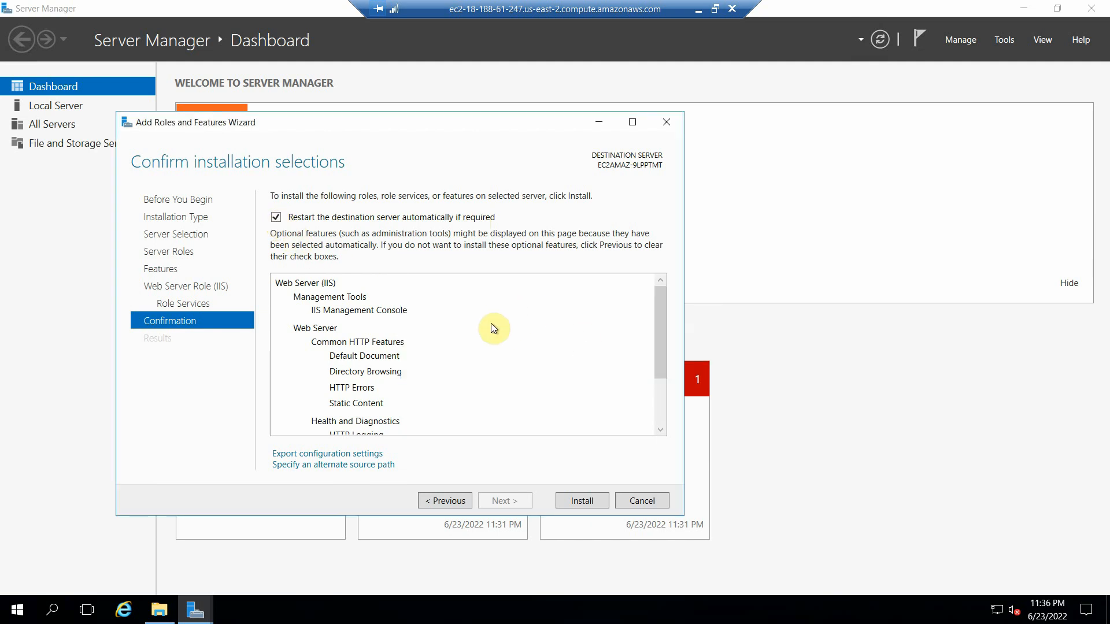
pyautogui.click(582, 500)
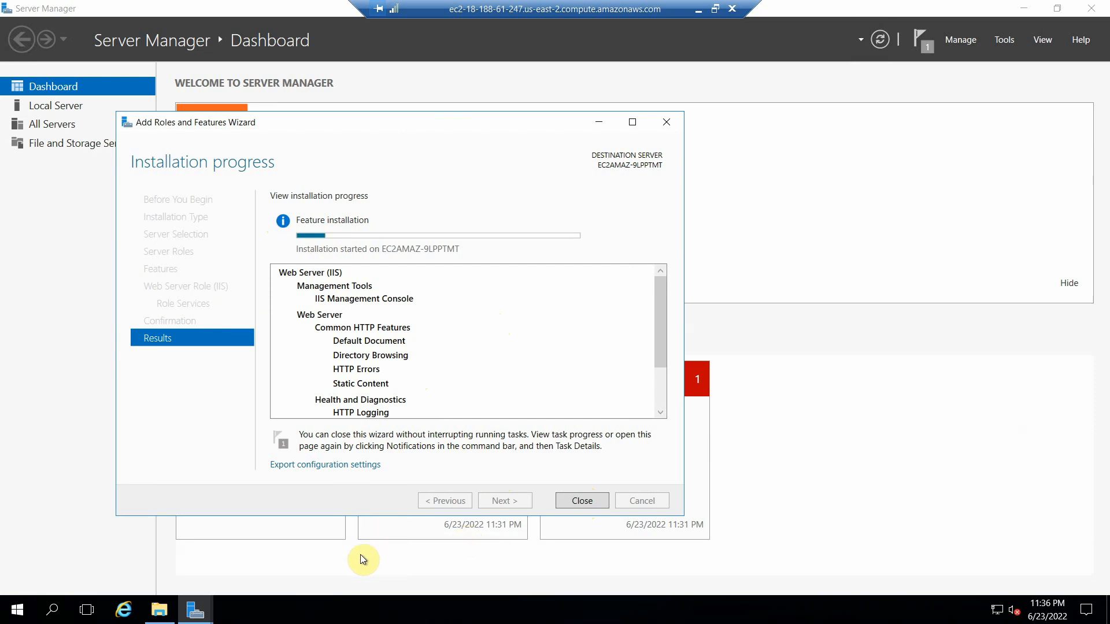
# - Open Local Disk (C:) in File Explorer to view its folders
pyautogui.click(159, 610)
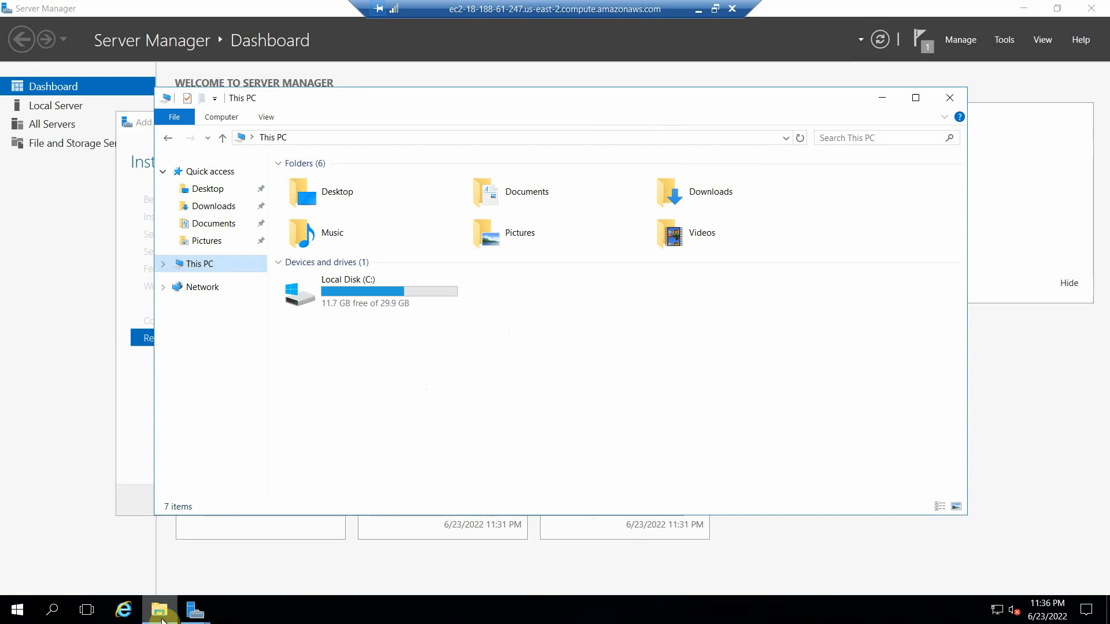
pyautogui.click(342, 300)
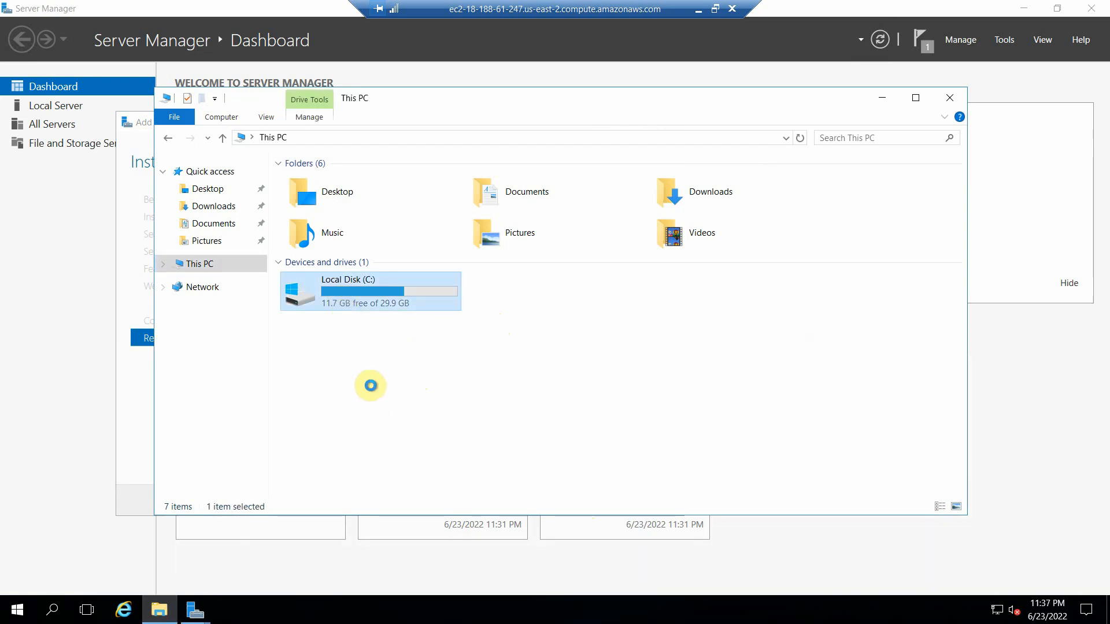
pyautogui.press('Return')
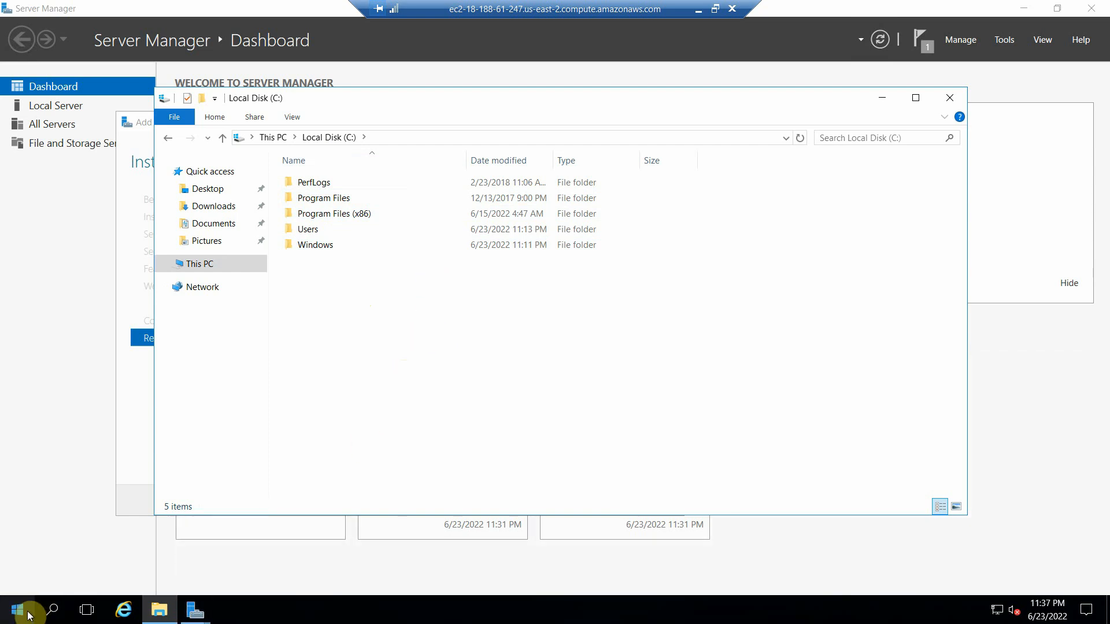
# - Open Notepad and write "IIS Web Server running on EC2 Windows Instance" in a new file
pyautogui.click(56, 613)
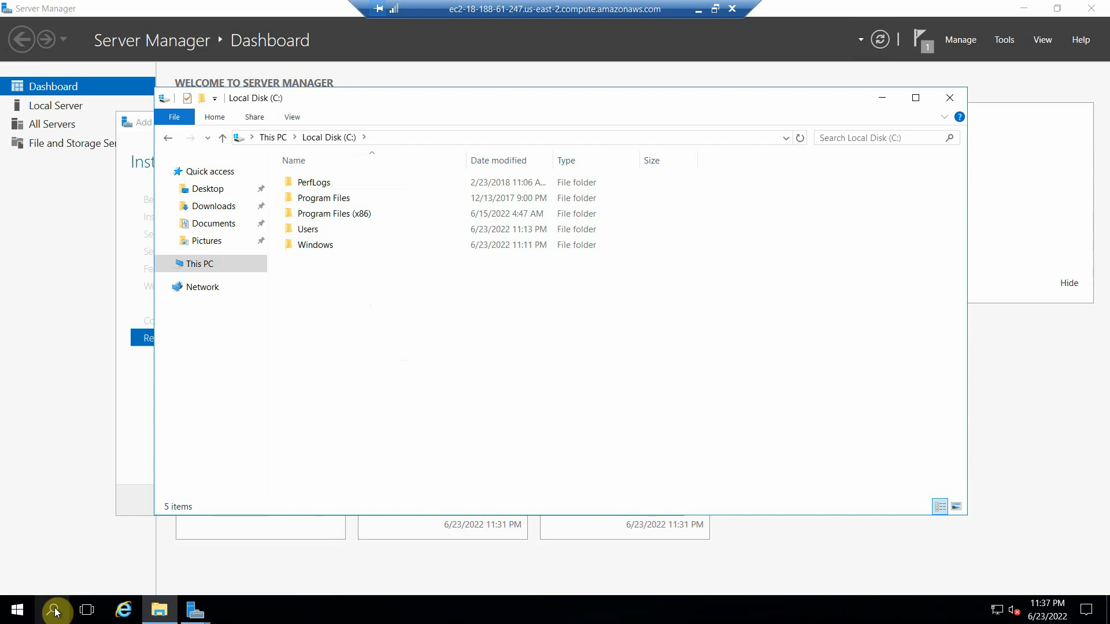
pyautogui.click(19, 610)
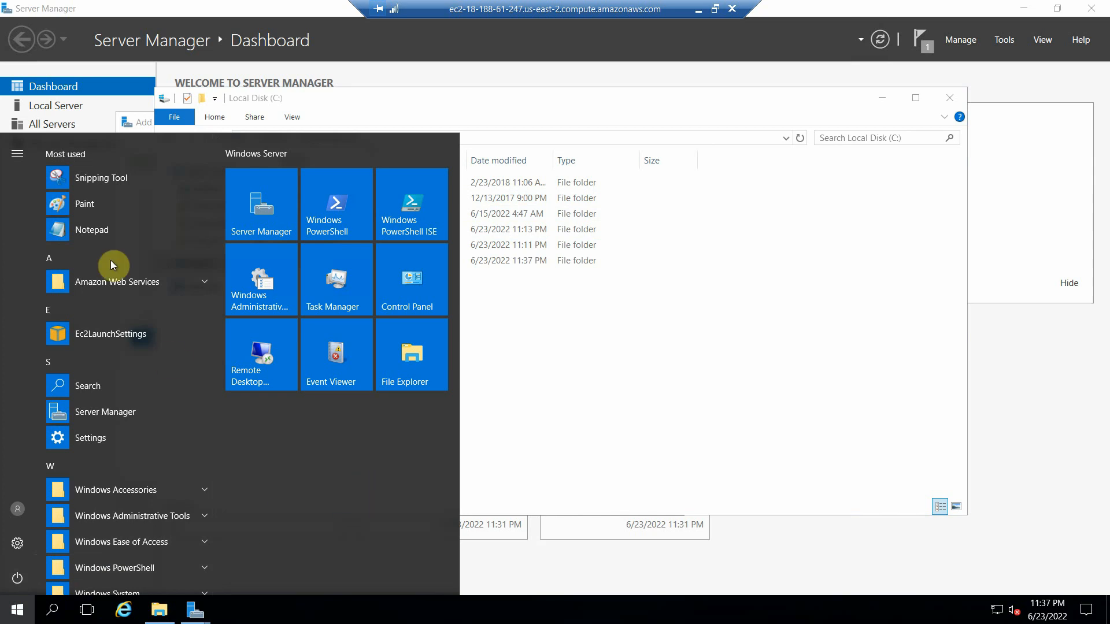
pyautogui.click(92, 229)
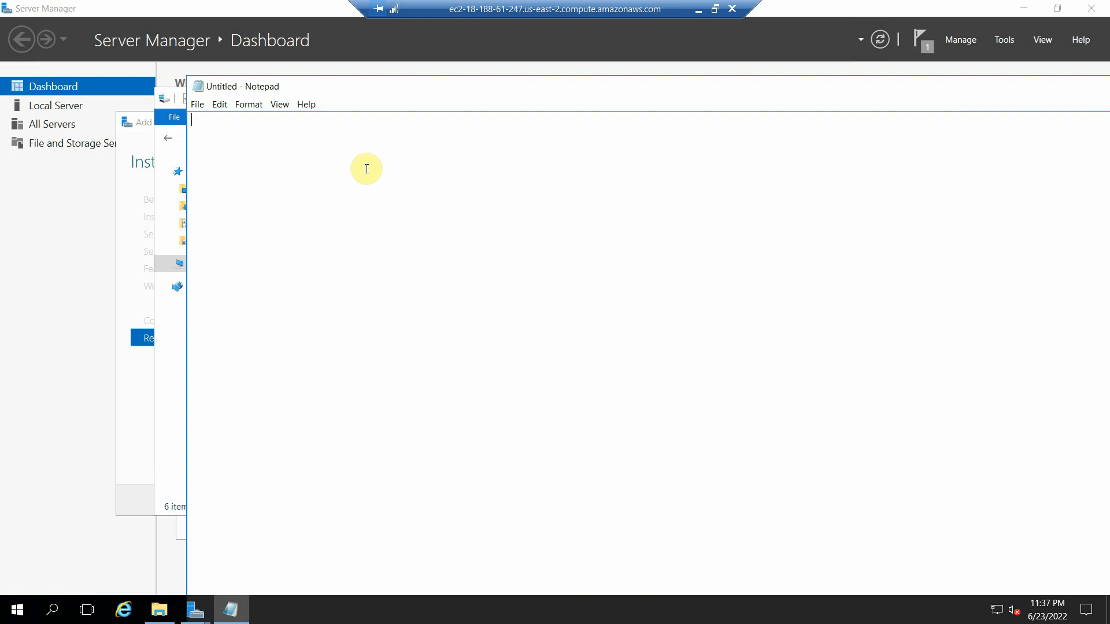
pyautogui.write('IIS')
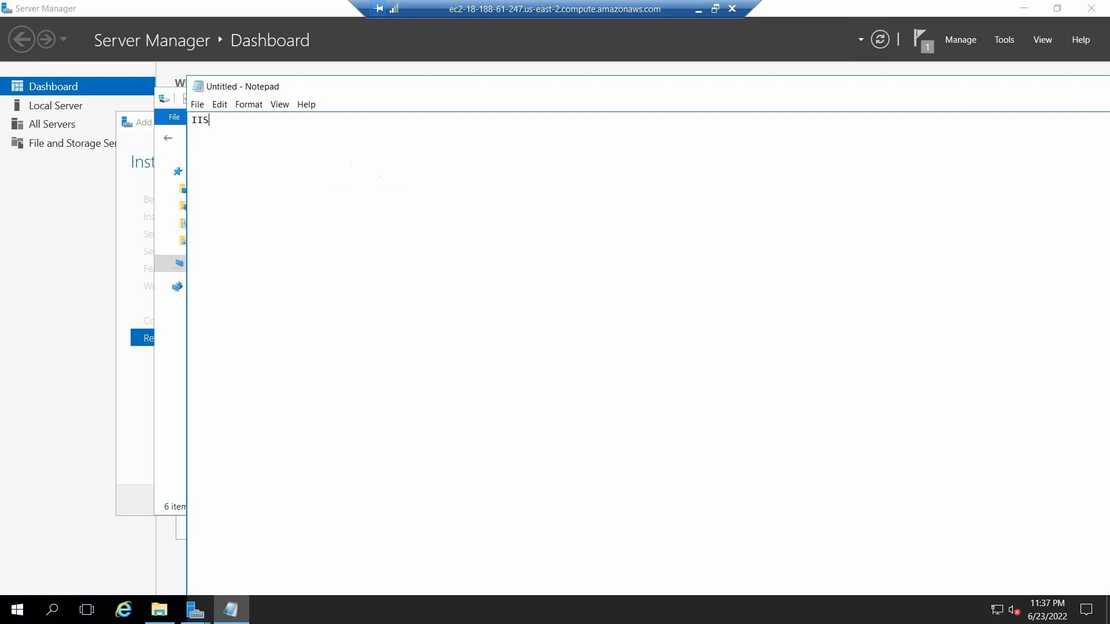
pyautogui.write(' Web Server')
pyautogui.write('running on EC2 Win')
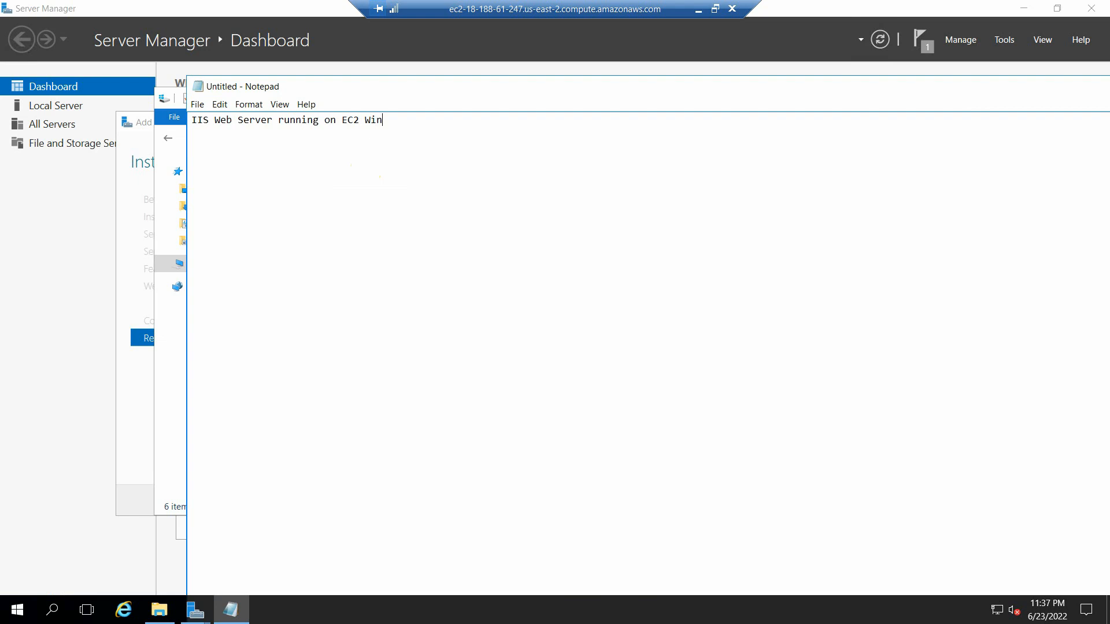
pyautogui.write('dows Instance')
# - Begin saving the text under a new name and choose C:\inetpub\wwwroot as the destination folder
pyautogui.click(198, 106)
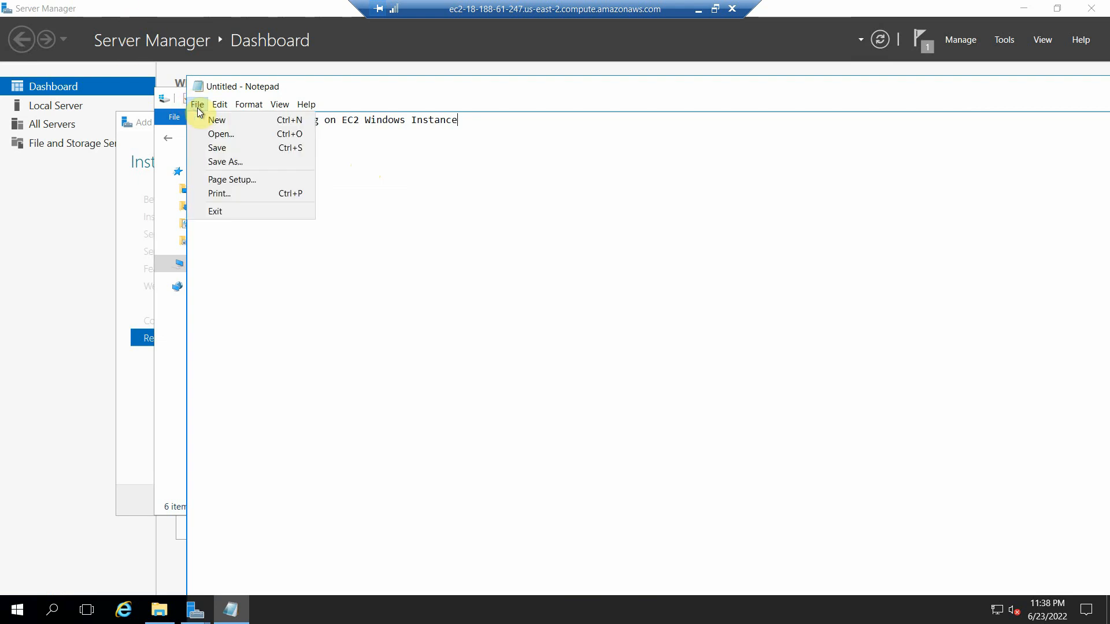
pyautogui.click(226, 162)
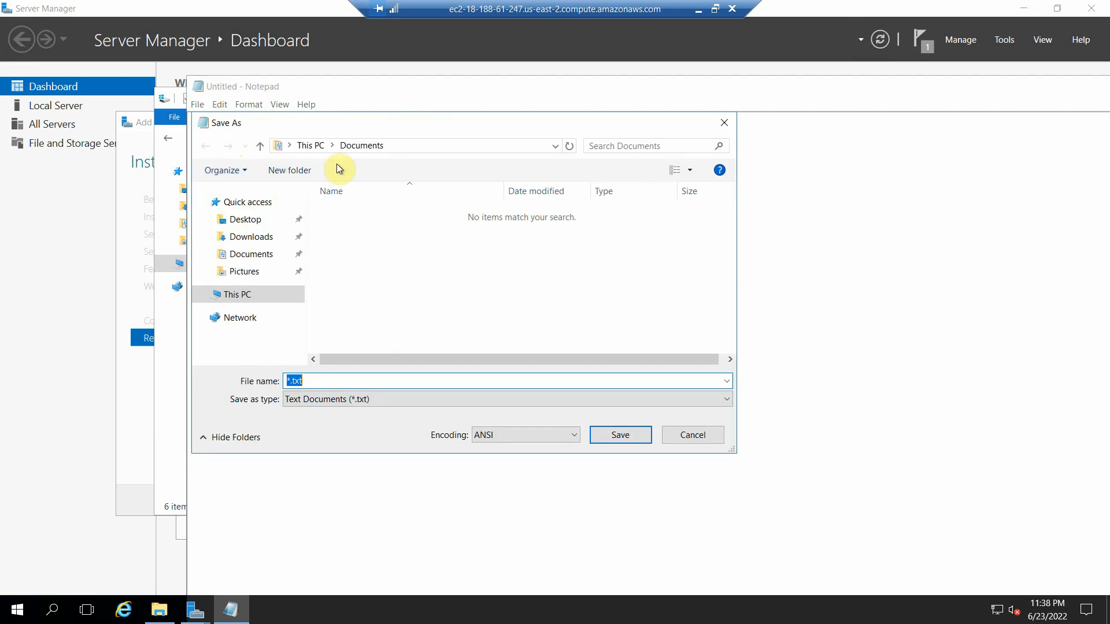
pyautogui.click(310, 148)
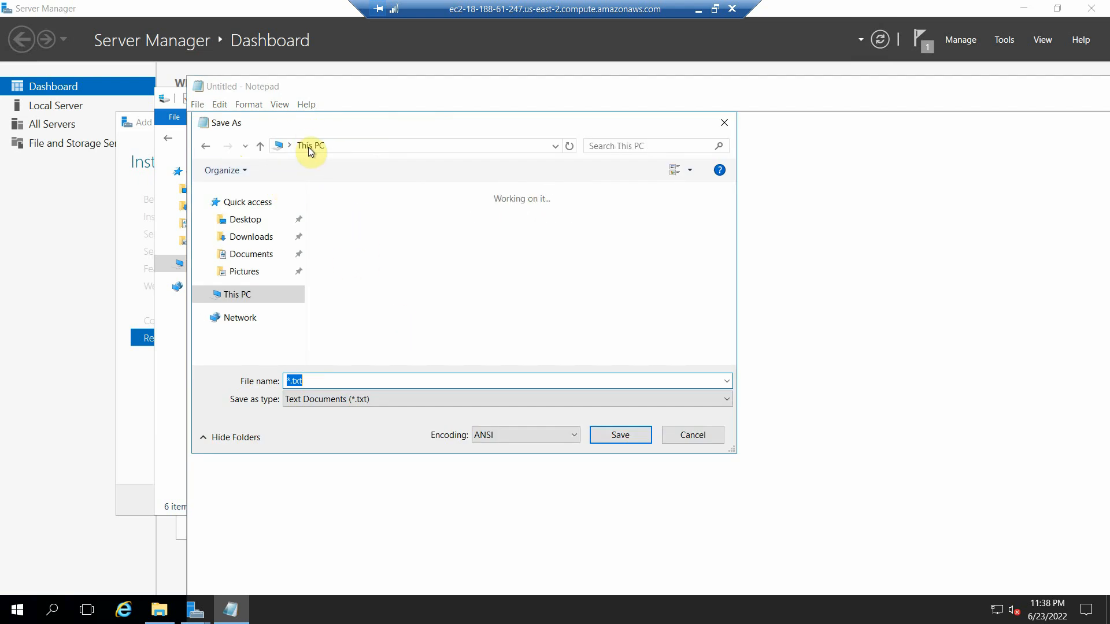
pyautogui.doubleClick(414, 355)
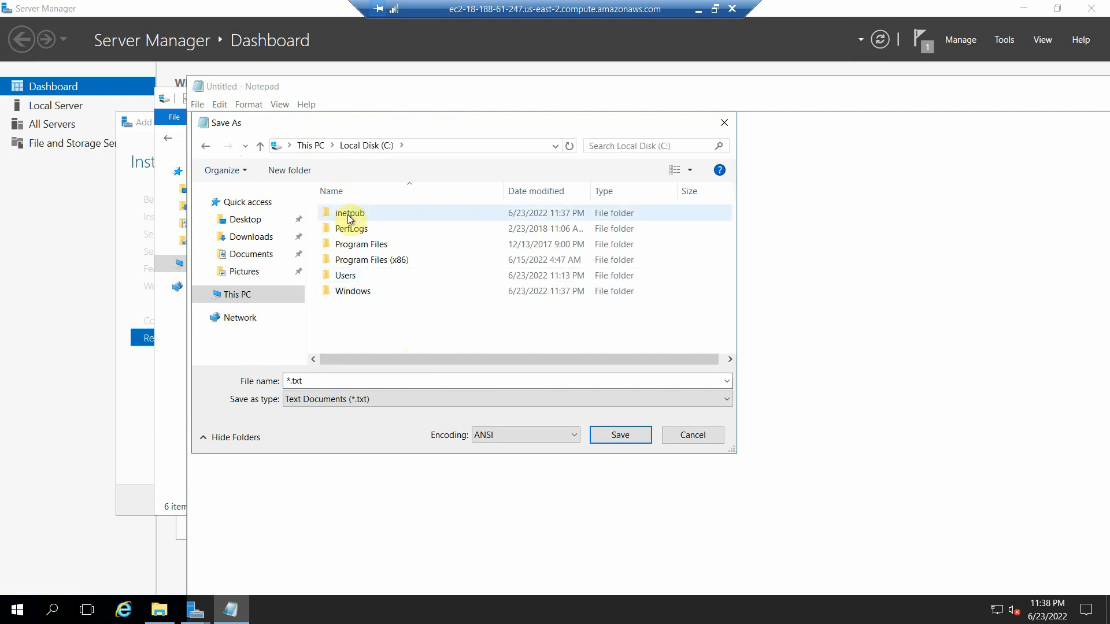
pyautogui.doubleClick(349, 214)
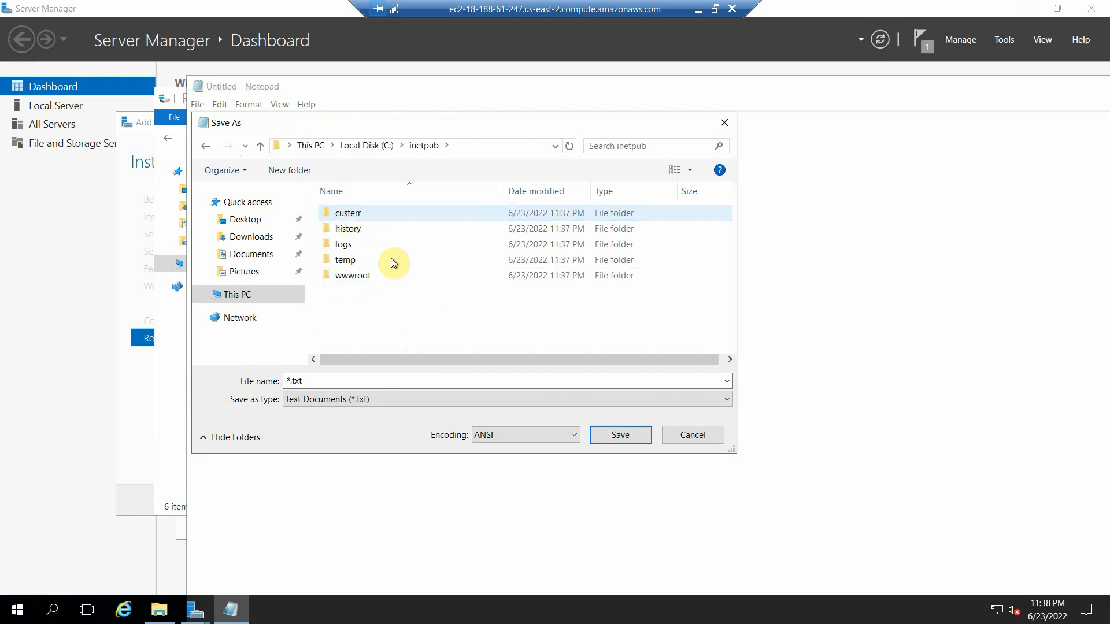
pyautogui.doubleClick(358, 279)
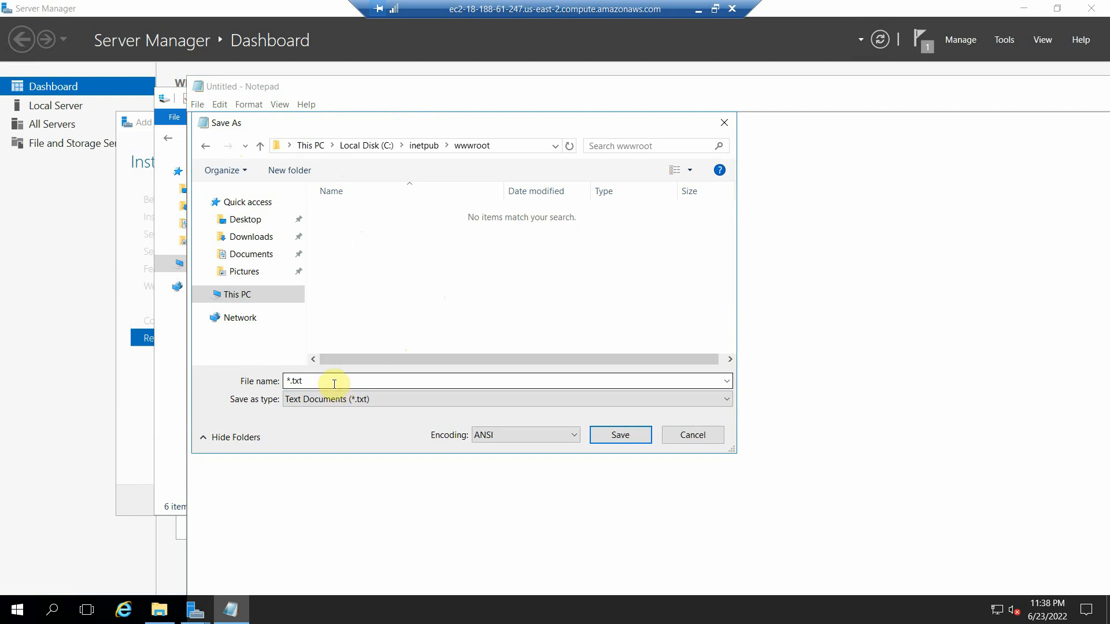
# - Save the file as "default.htm", with the name in double quotes, and exit Notepad
pyautogui.click(332, 380)
pyautogui.doubleClick(330, 380)
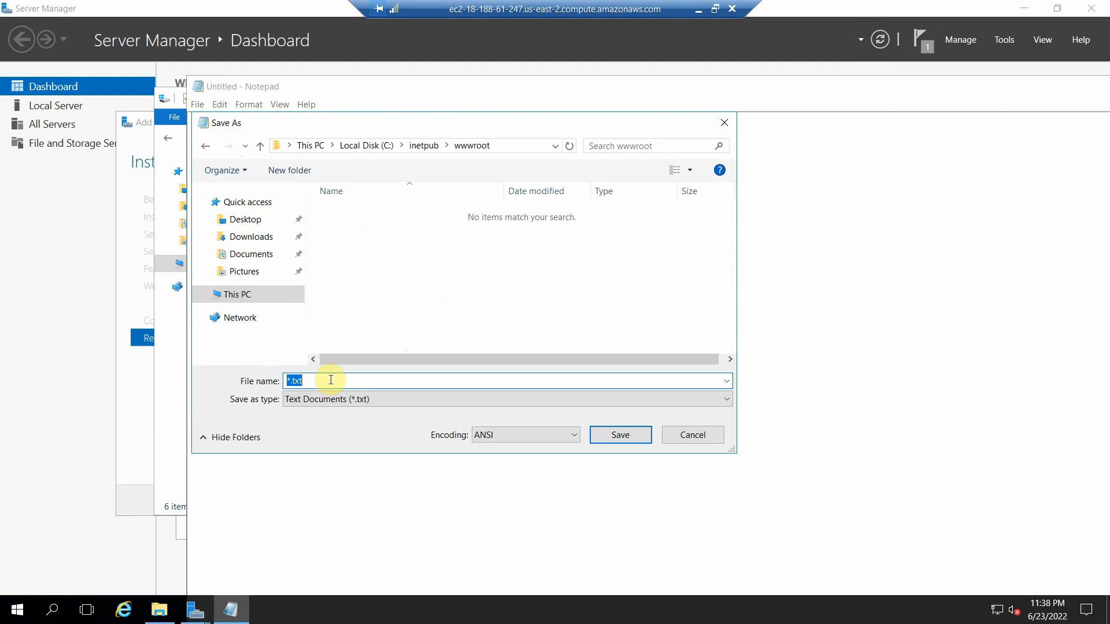
pyautogui.write('""')
pyautogui.write('defau')
pyautogui.write('lt')
pyautogui.write('.ht')
pyautogui.write('m')
pyautogui.click(620, 439)
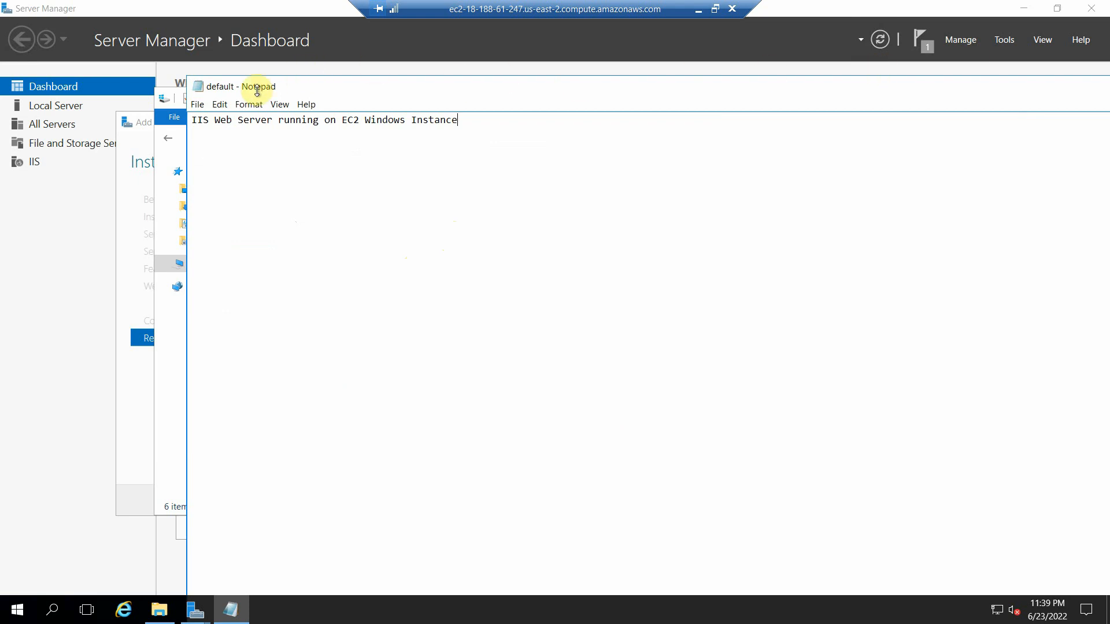
pyautogui.click(196, 105)
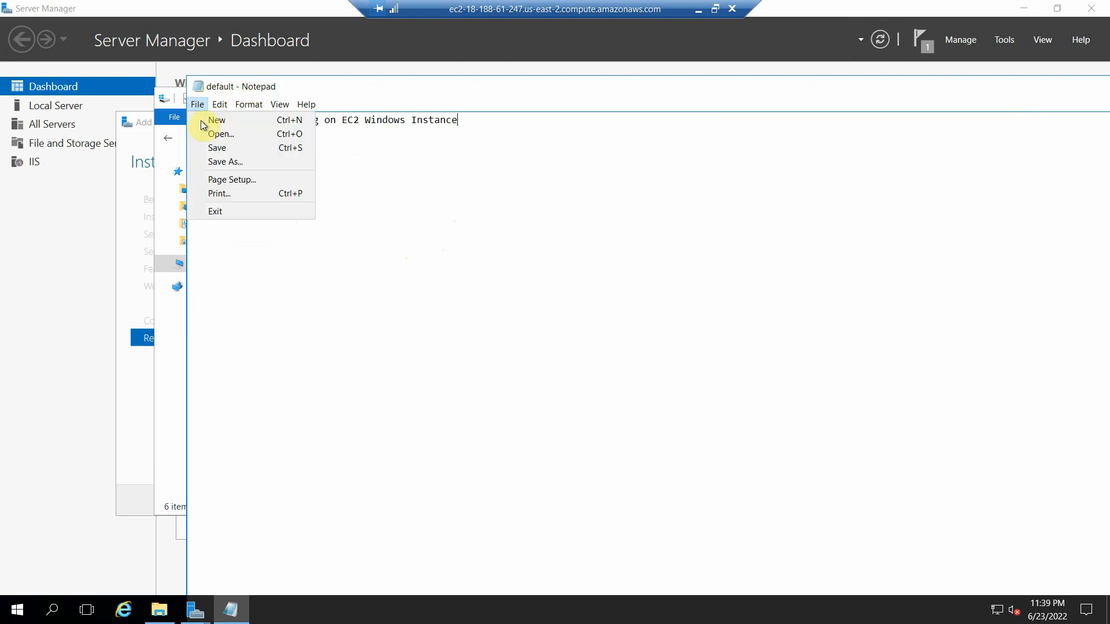
pyautogui.click(223, 212)
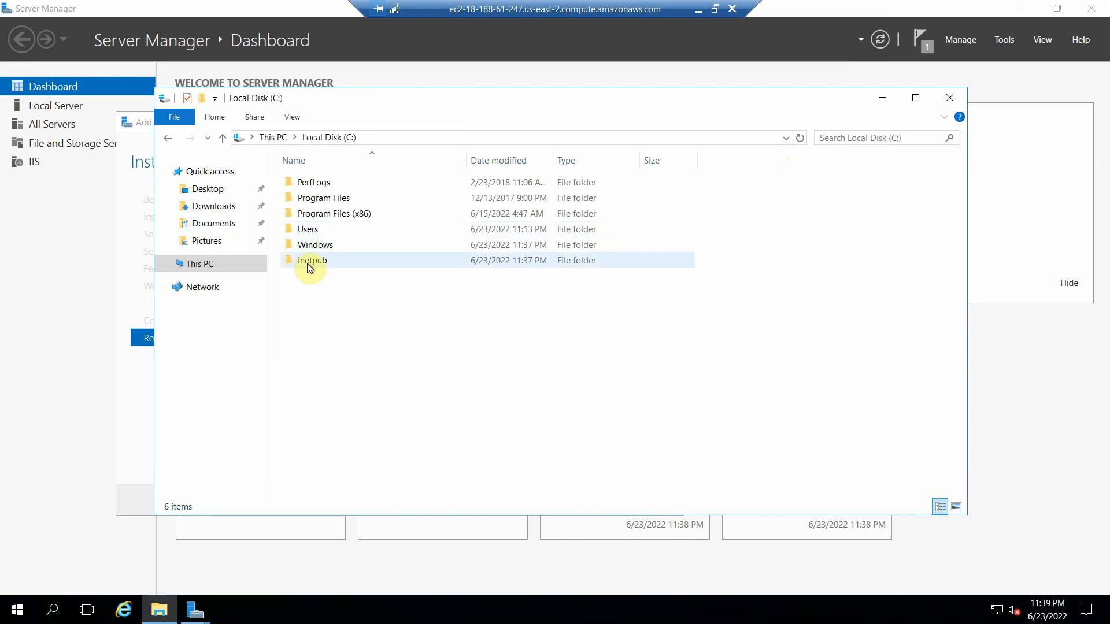
# - Close the Local Disk (C:) window and the finished Add Roles and Features Wizard
pyautogui.click(953, 103)
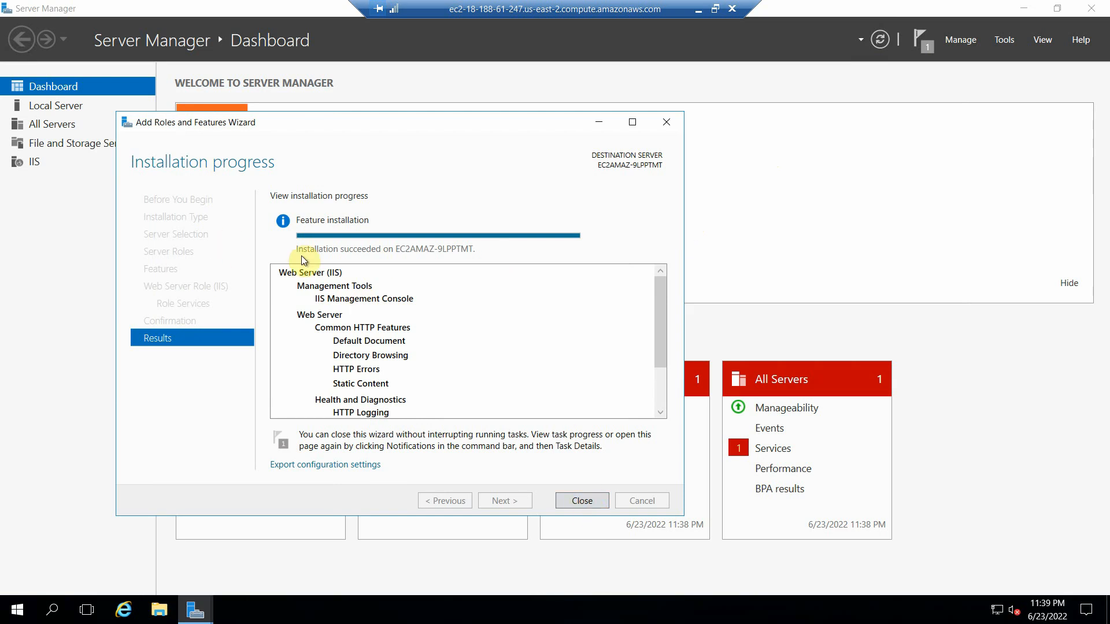
pyautogui.click(579, 500)
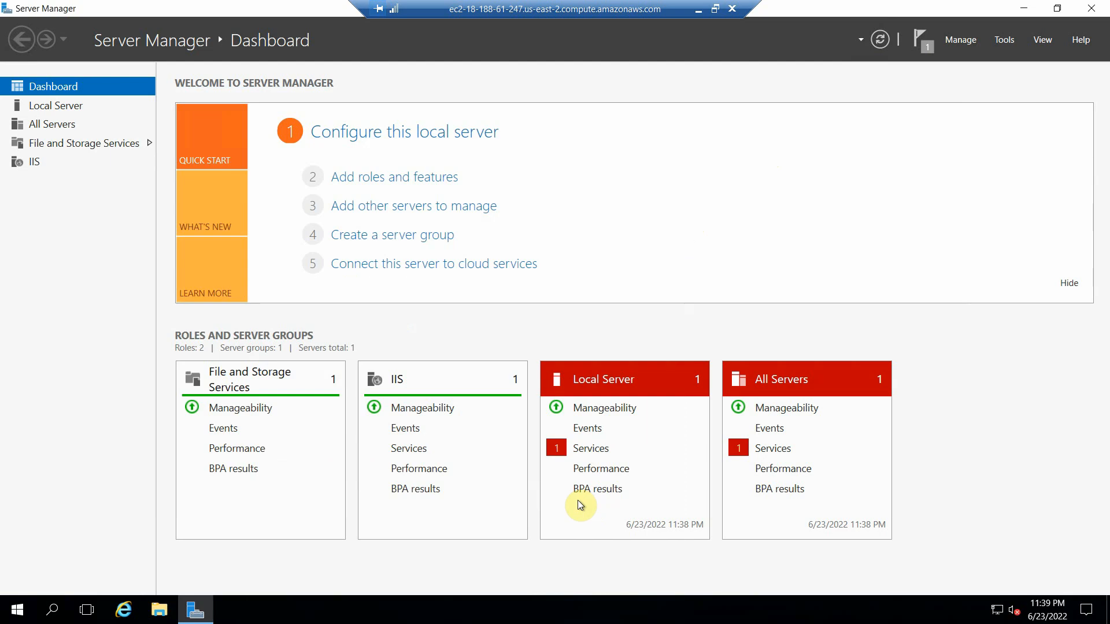
pyautogui.click(1006, 39)
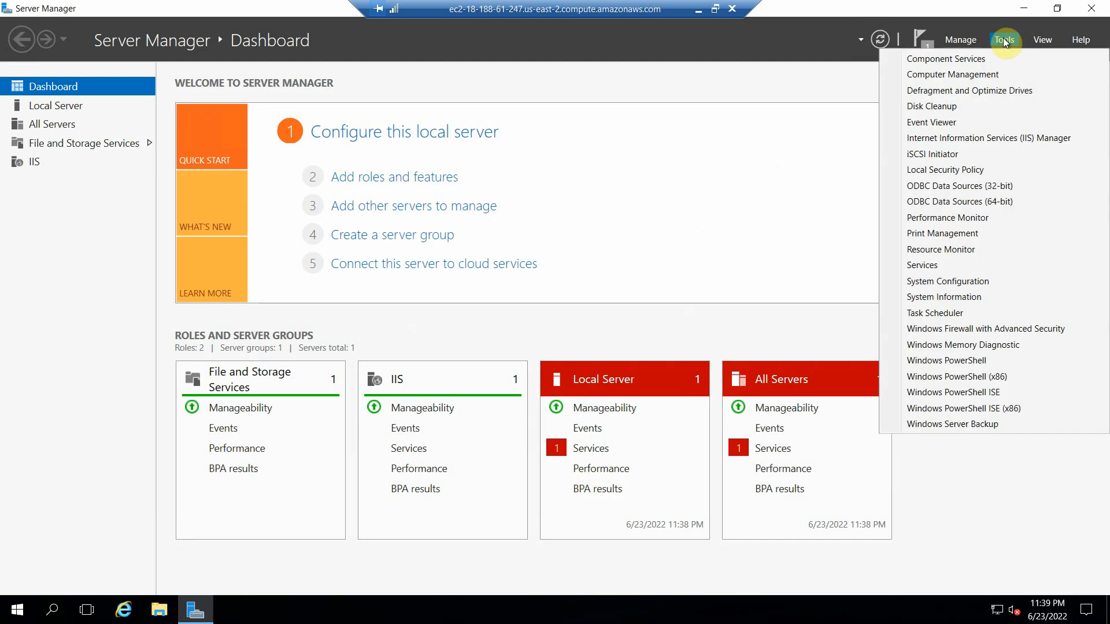
pyautogui.click(961, 38)
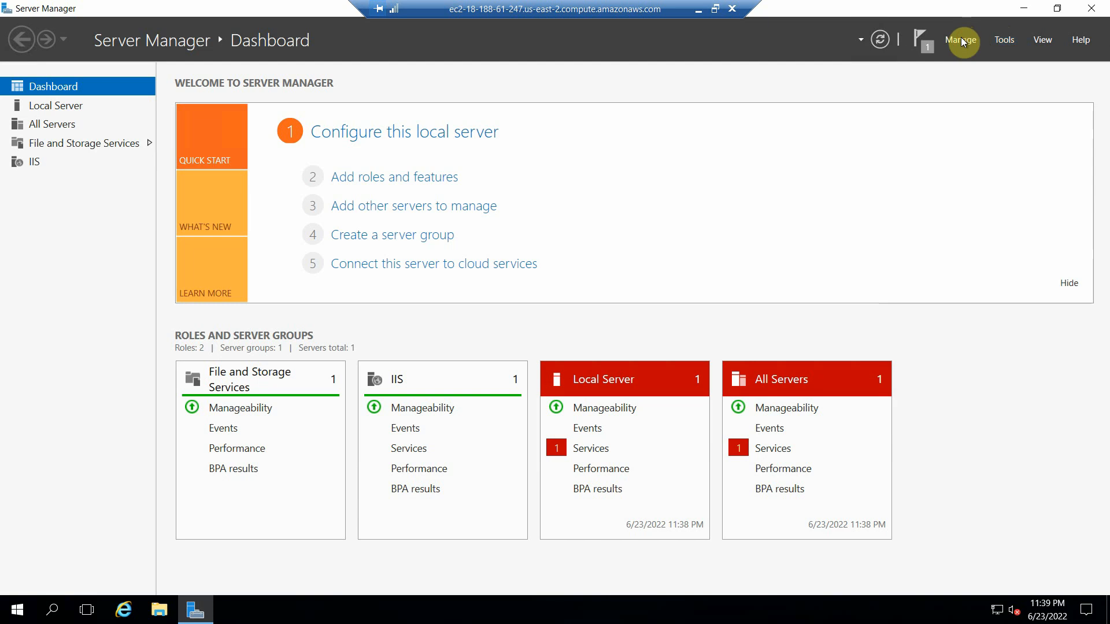
pyautogui.click(960, 38)
pyautogui.click(960, 39)
pyautogui.click(960, 38)
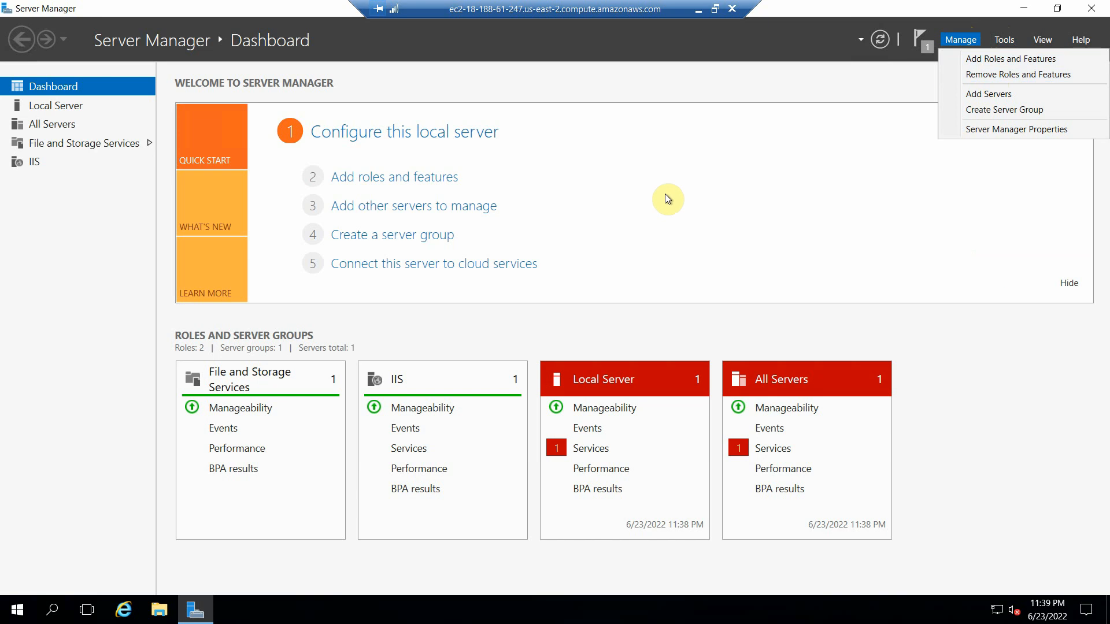
pyautogui.click(704, 179)
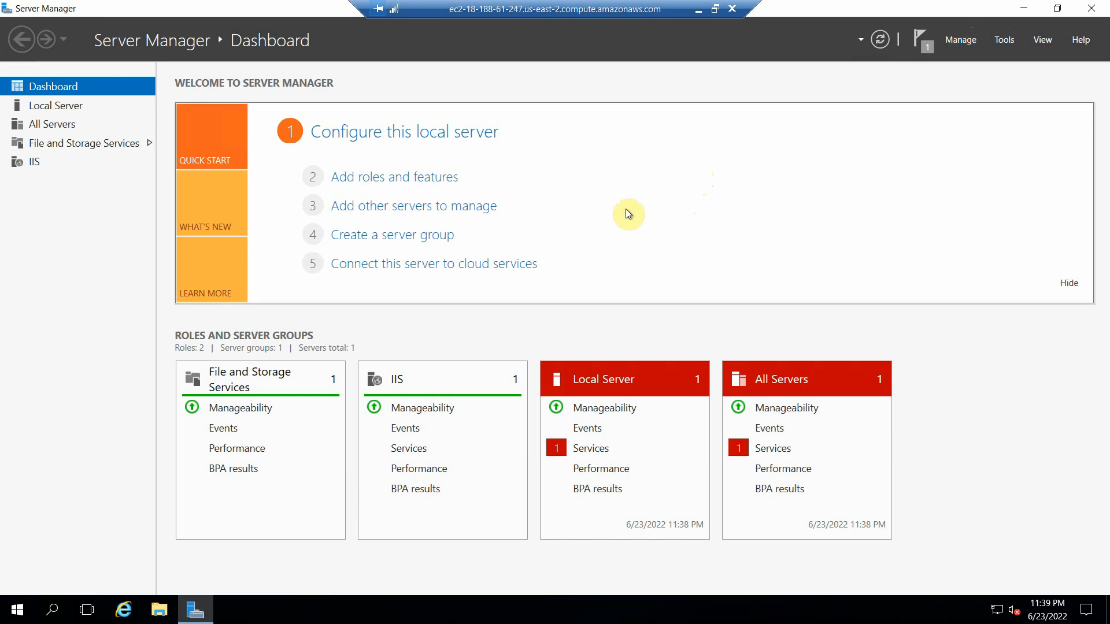
pyautogui.click(1022, 10)
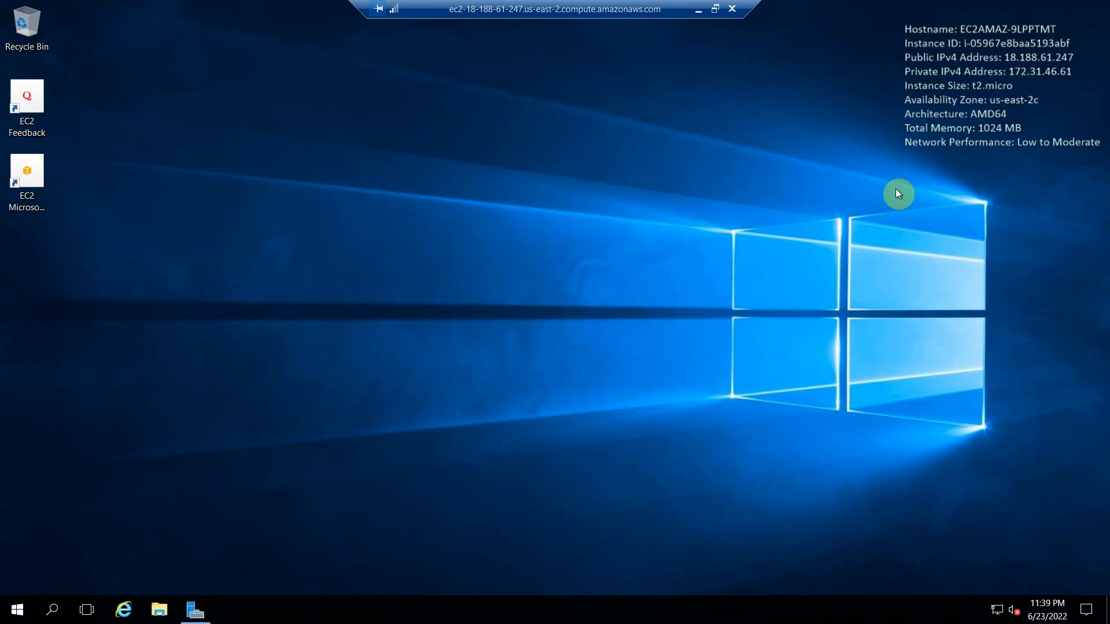
pyautogui.hotkey('alt', 'Tab')
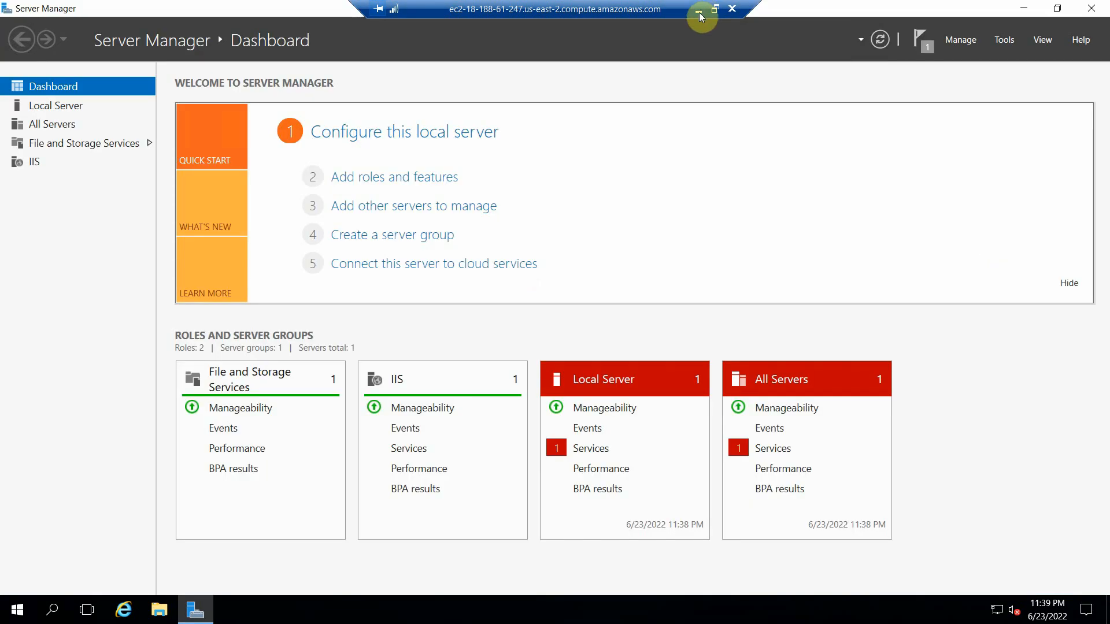
# - Switch from the remote session to the EC2 console in Firefox and copy the Windows Web Server instance's public IPv4 address
pyautogui.click(698, 9)
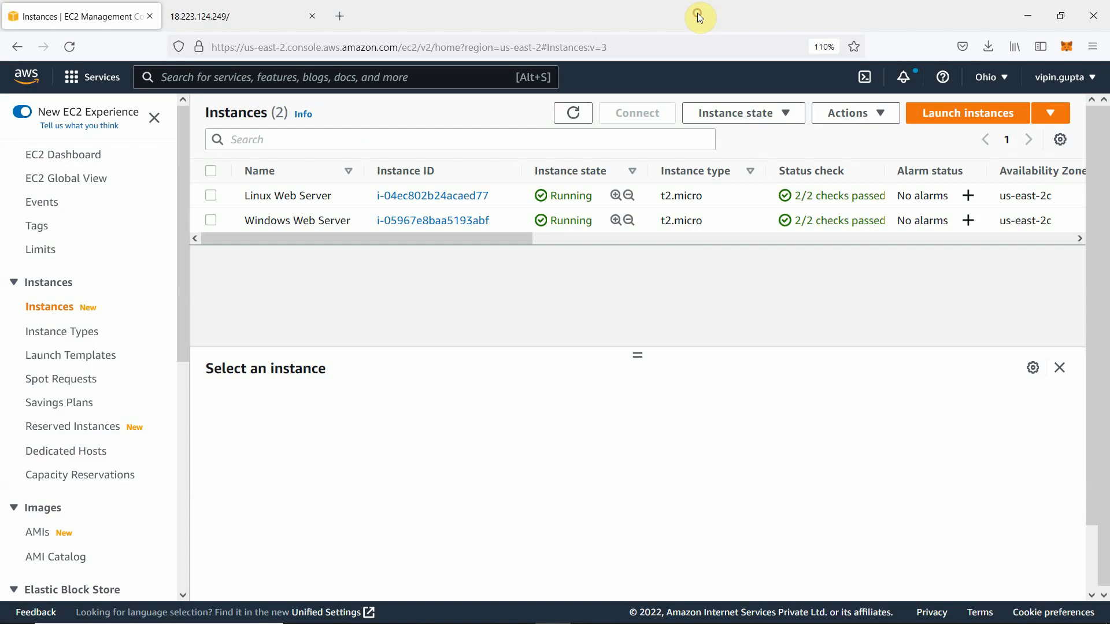
pyautogui.click(212, 218)
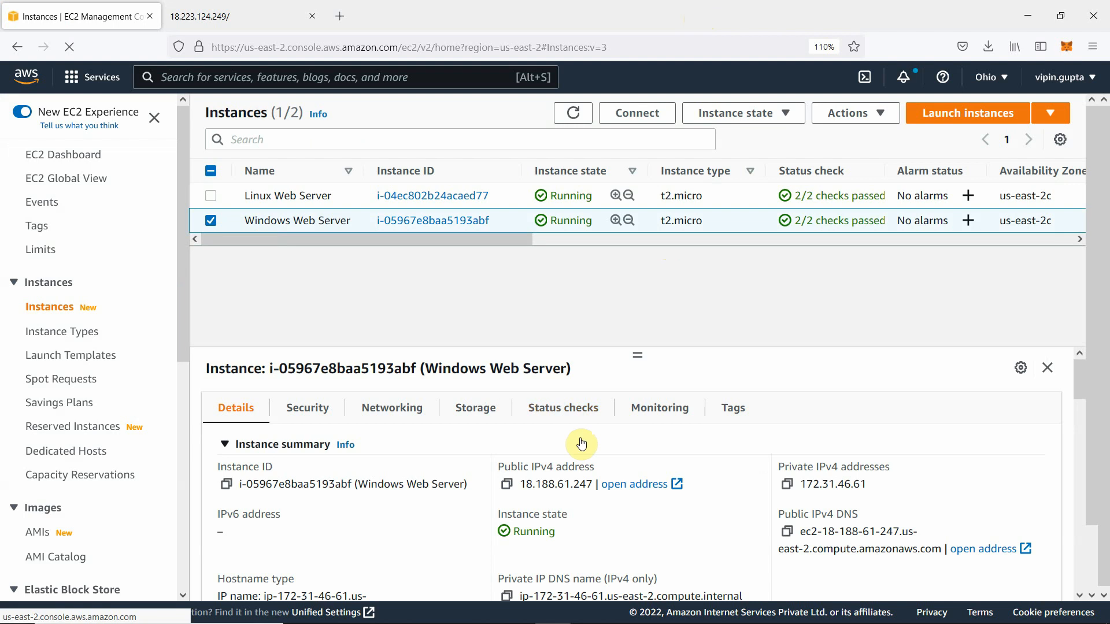
pyautogui.click(506, 483)
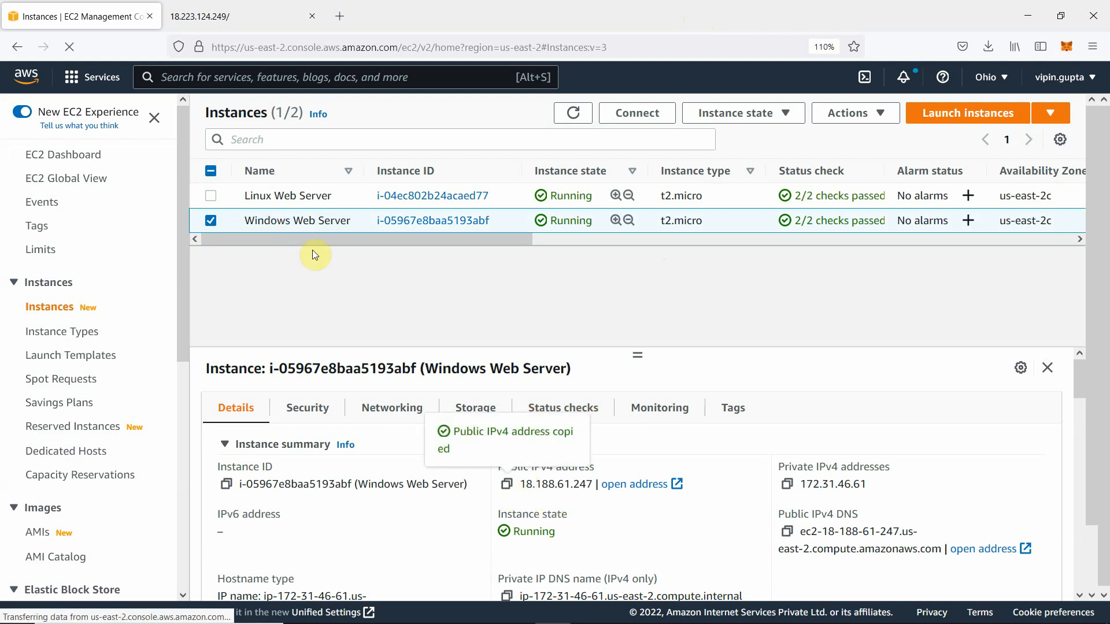
# - Load the copied IP address 18.188.61.247 in a new browser tab and enlarge the page to 133%
pyautogui.click(339, 16)
pyautogui.click(277, 48)
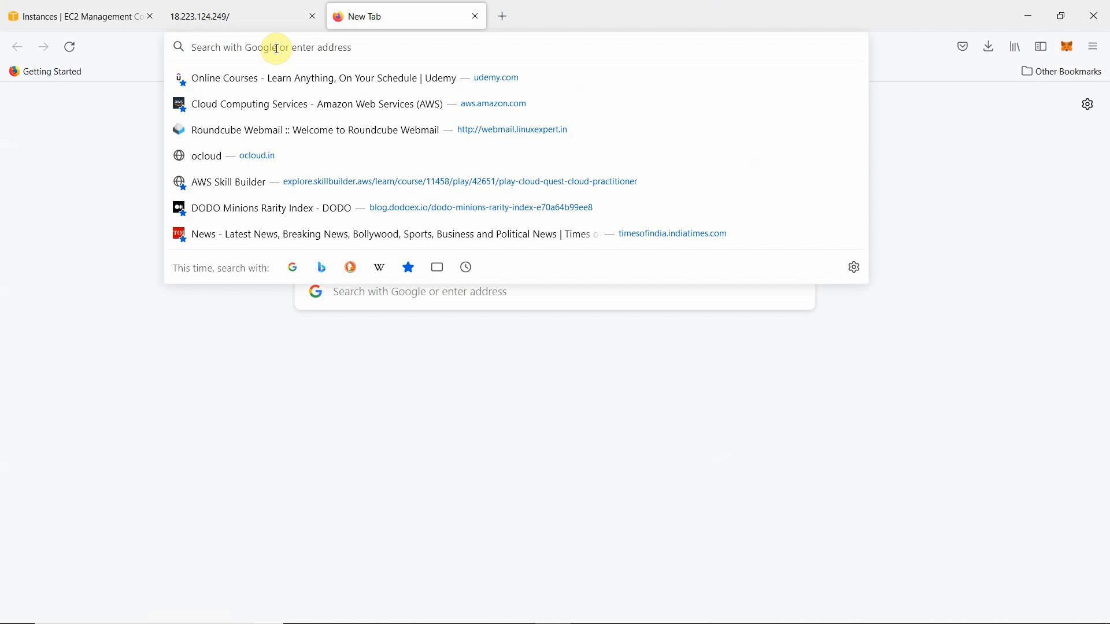
pyautogui.hotkey('ctrl', 'v')
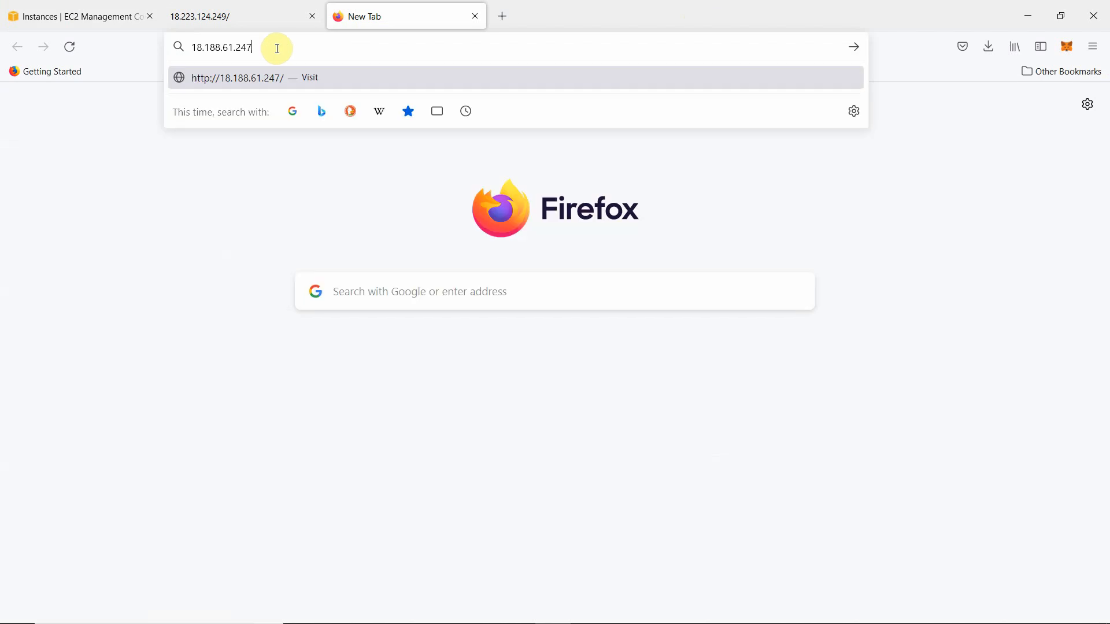
pyautogui.press('Return')
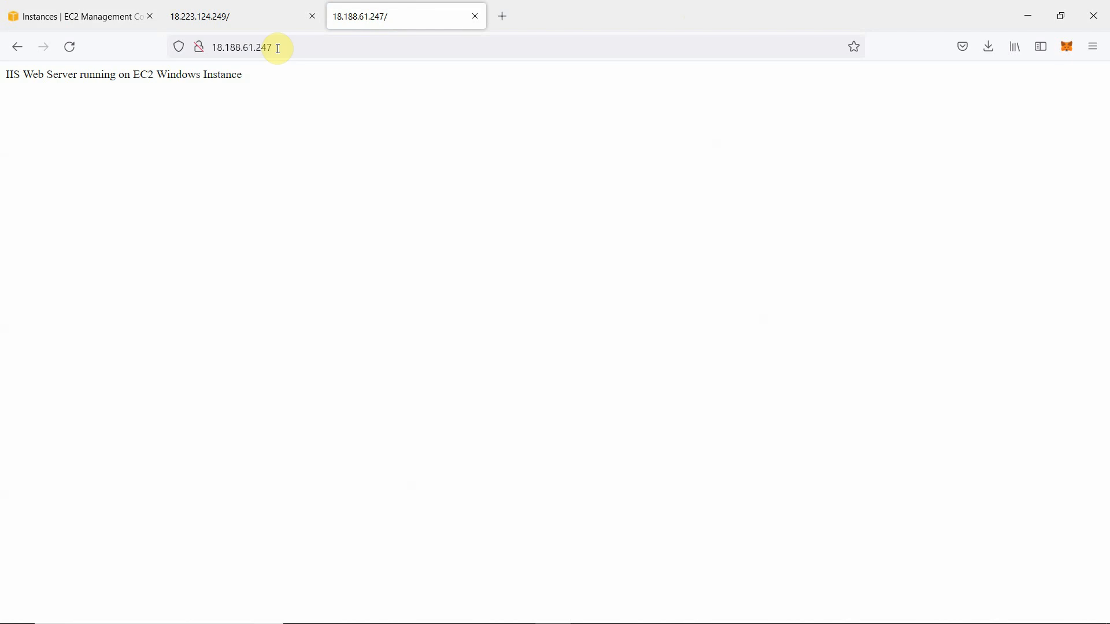
pyautogui.hotkey('ctrl', '+')
pyautogui.hotkey('ctrl', '+')
pyautogui.hotkey('ctrl', '+')
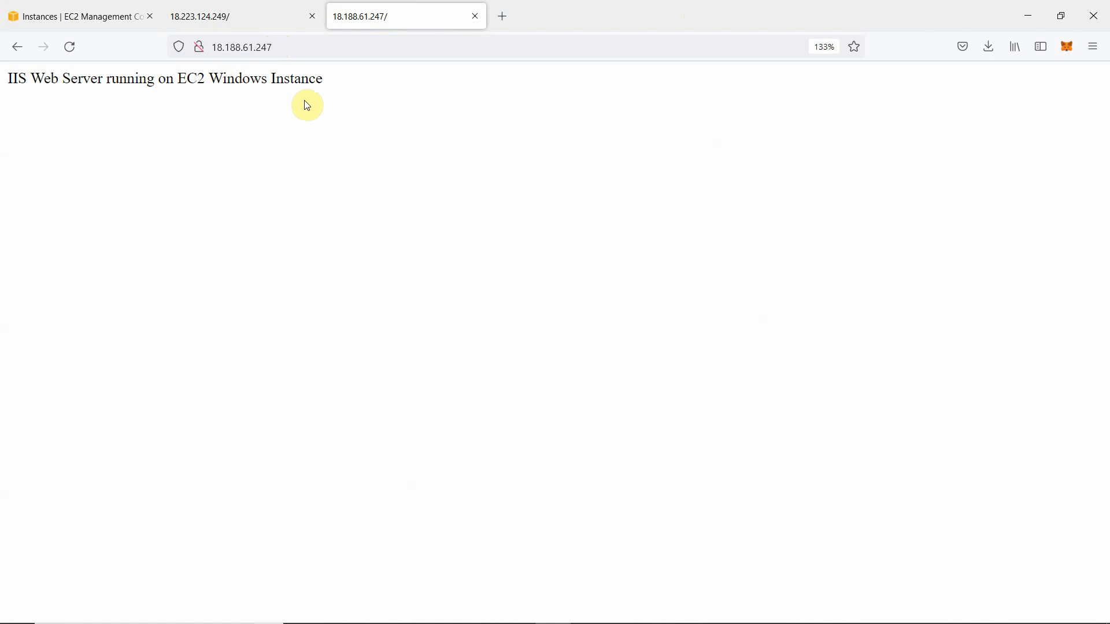
# - Compare the Linux instance's page at 18.223.124.249 with the Windows instance's page at 18.188.61.247
pyautogui.click(256, 16)
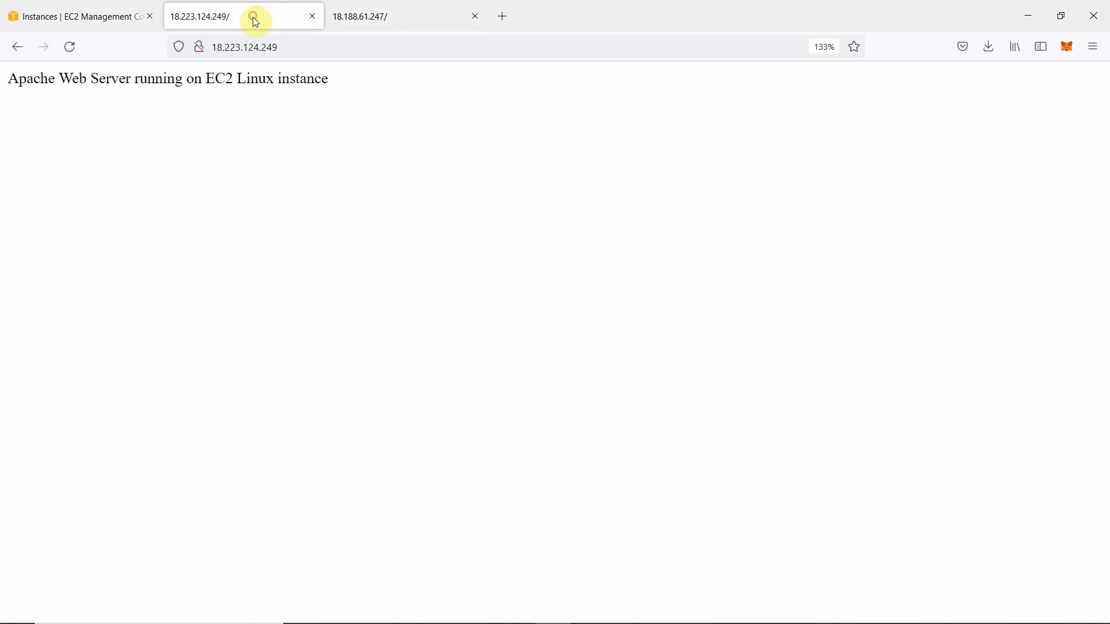
pyautogui.click(359, 21)
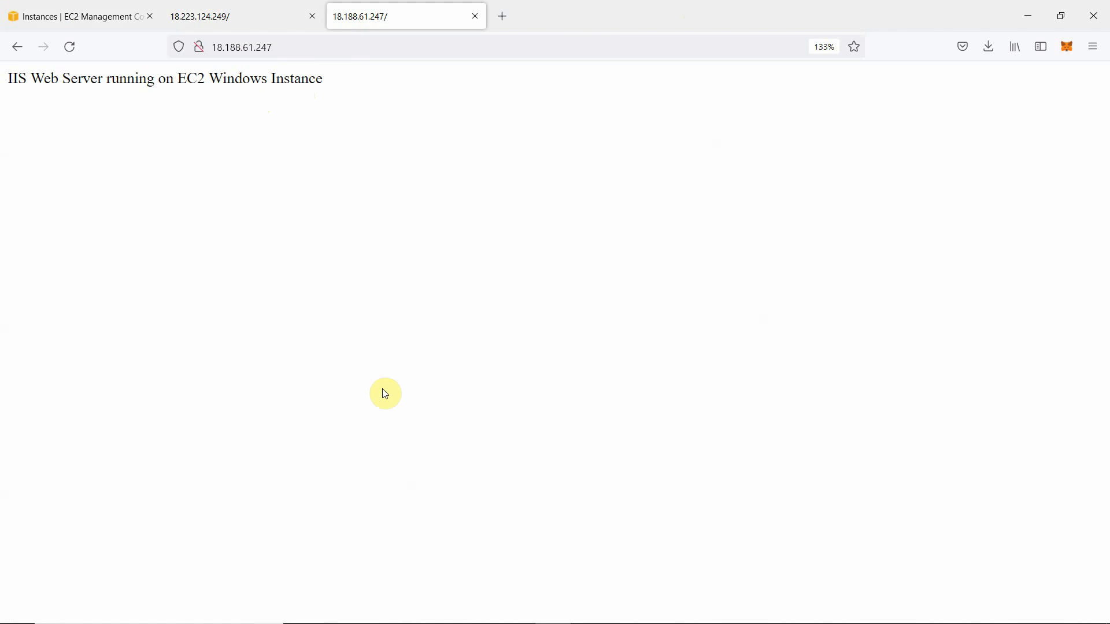
pyautogui.moveTo(415, 621)
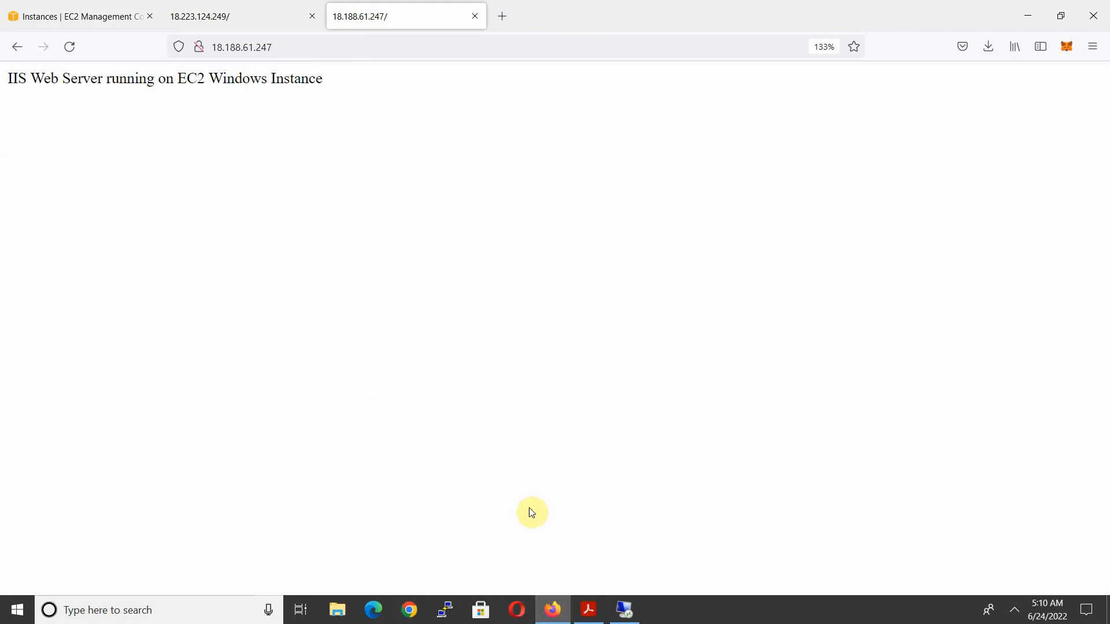
# - Copy the Windows Web Server's public IPv4 DNS name, load it in a new browser tab, and enlarge the page to 120%
pyautogui.click(65, 15)
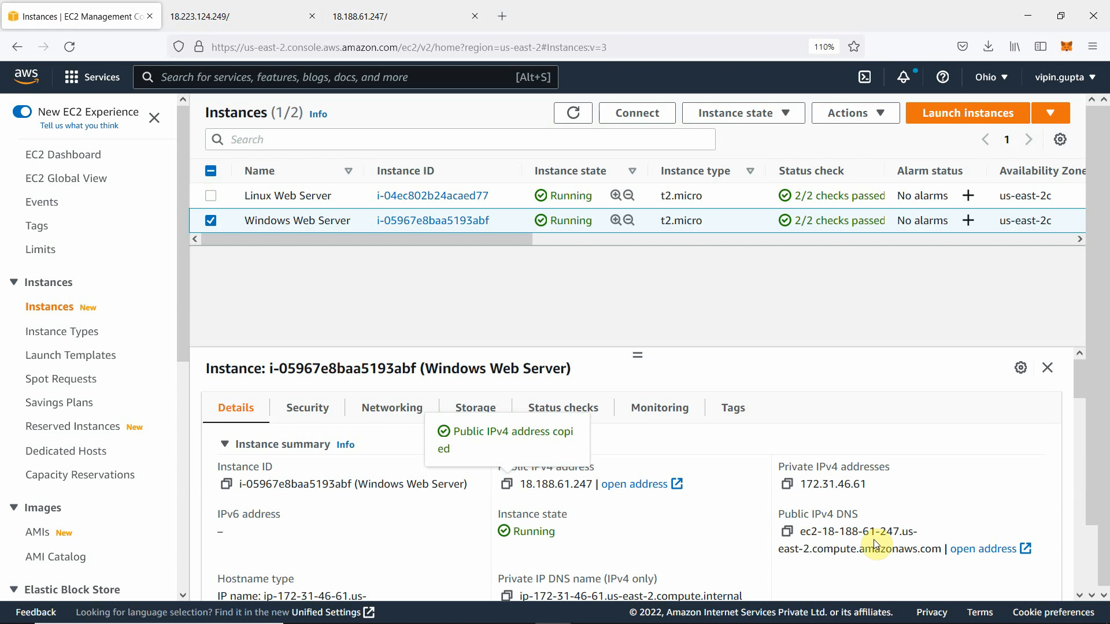
pyautogui.click(787, 531)
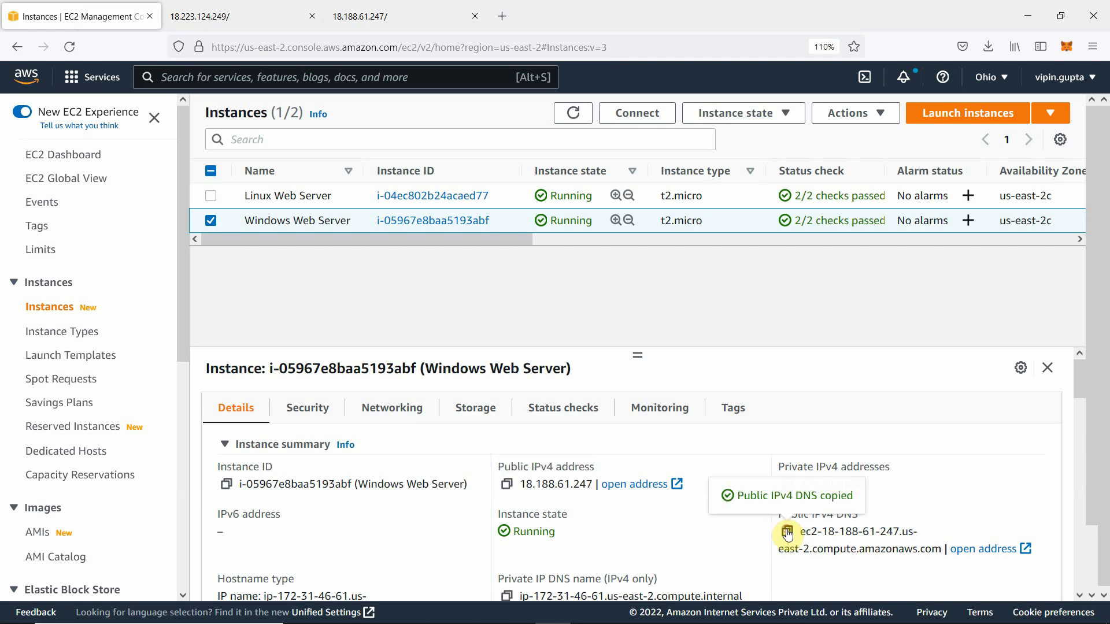
pyautogui.click(500, 17)
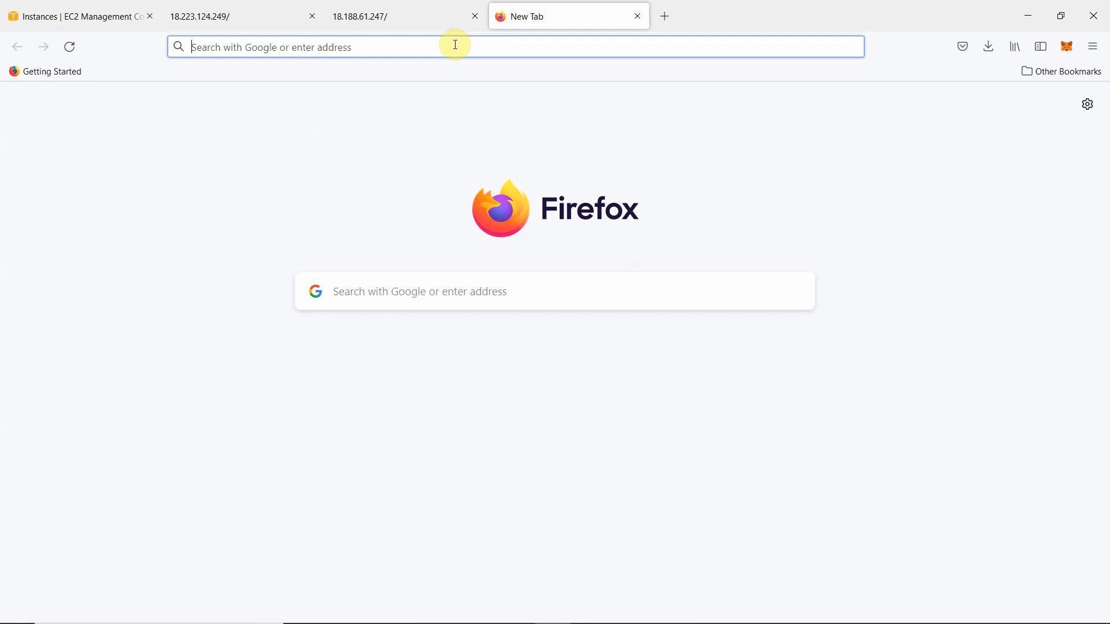
pyautogui.hotkey('ctrl', 'v')
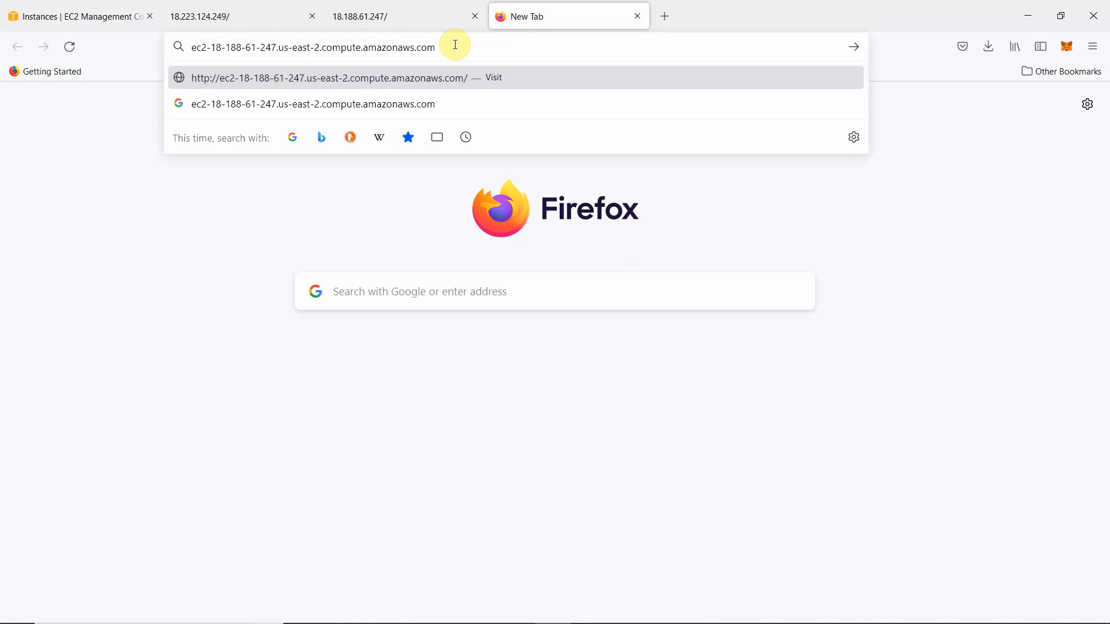
pyautogui.press('Return')
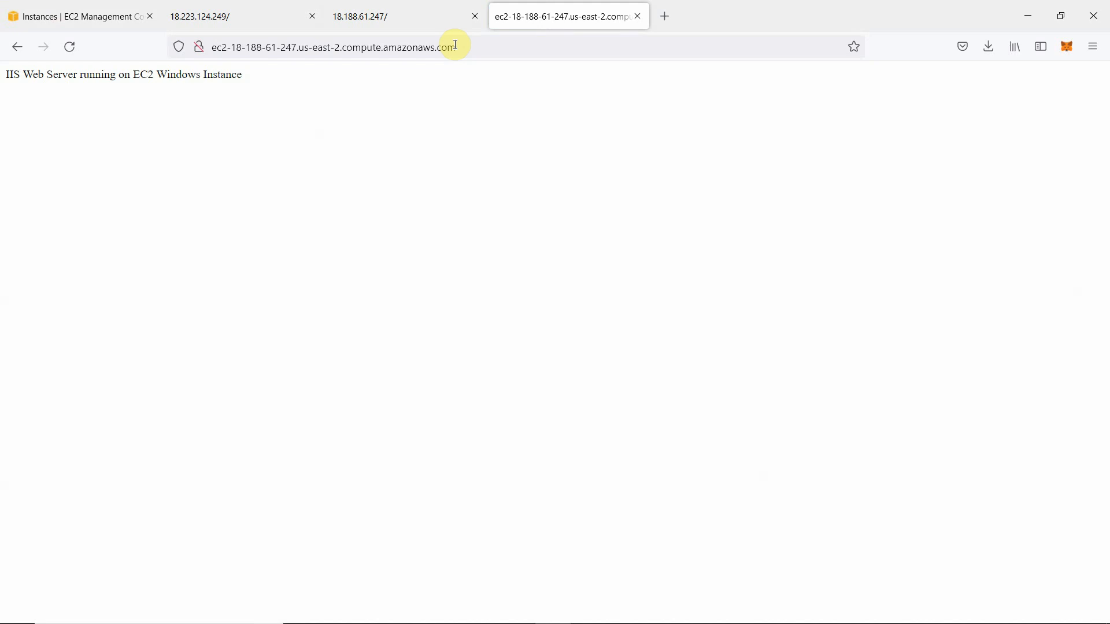
pyautogui.hotkey('ctrl', '+')
pyautogui.hotkey('ctrl', '+')
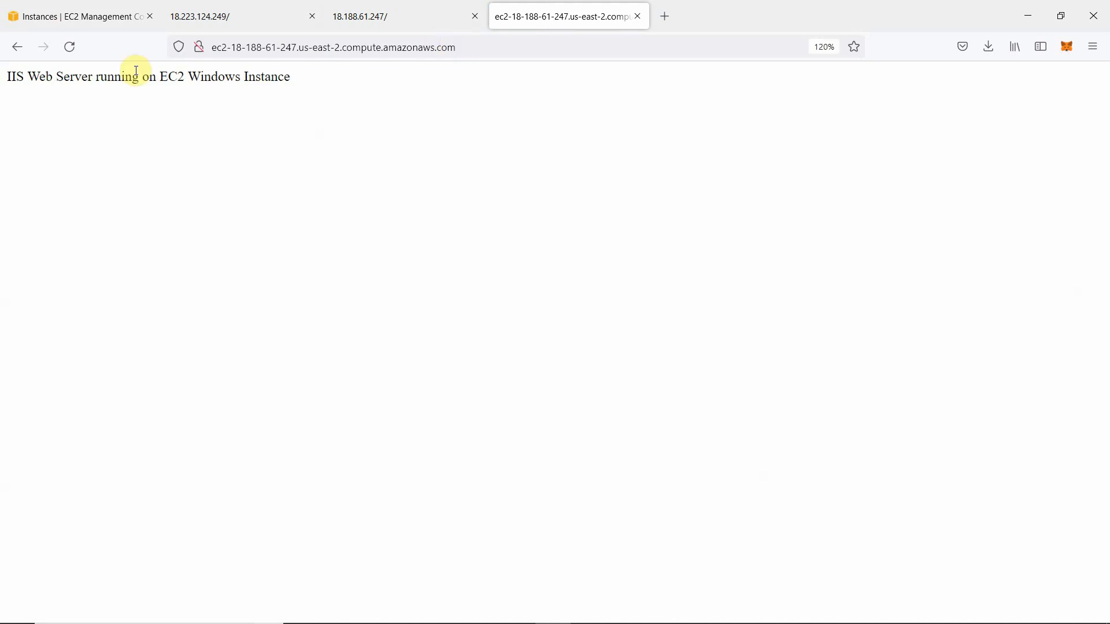
# - Close the three web server page tabs and deselect the Windows Web Server instance in the EC2 console
pyautogui.click(639, 13)
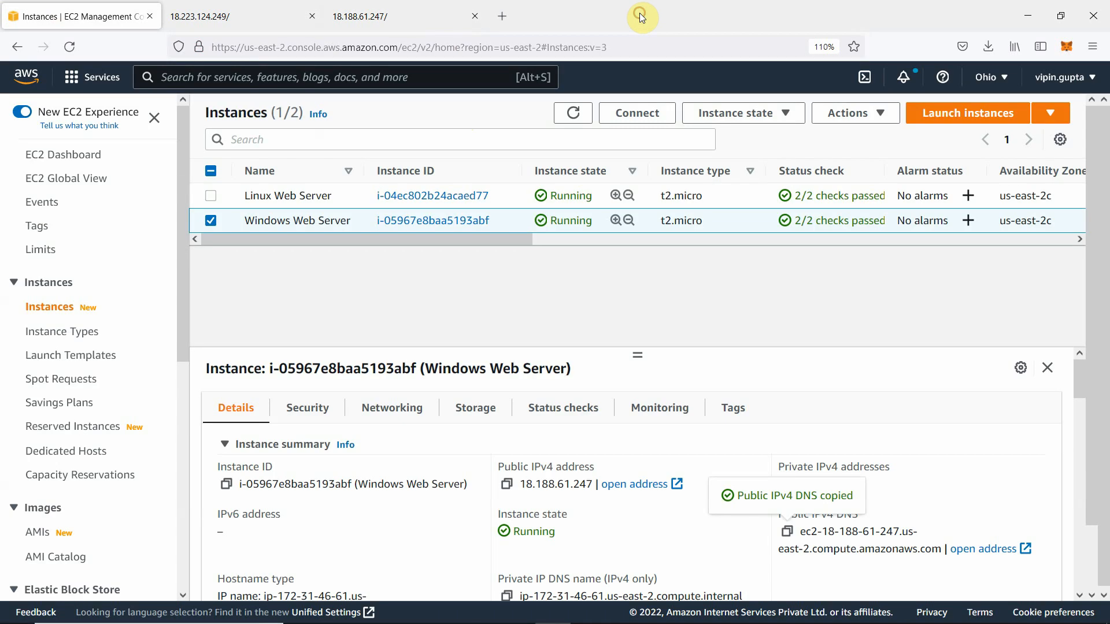
pyautogui.click(474, 16)
pyautogui.click(312, 16)
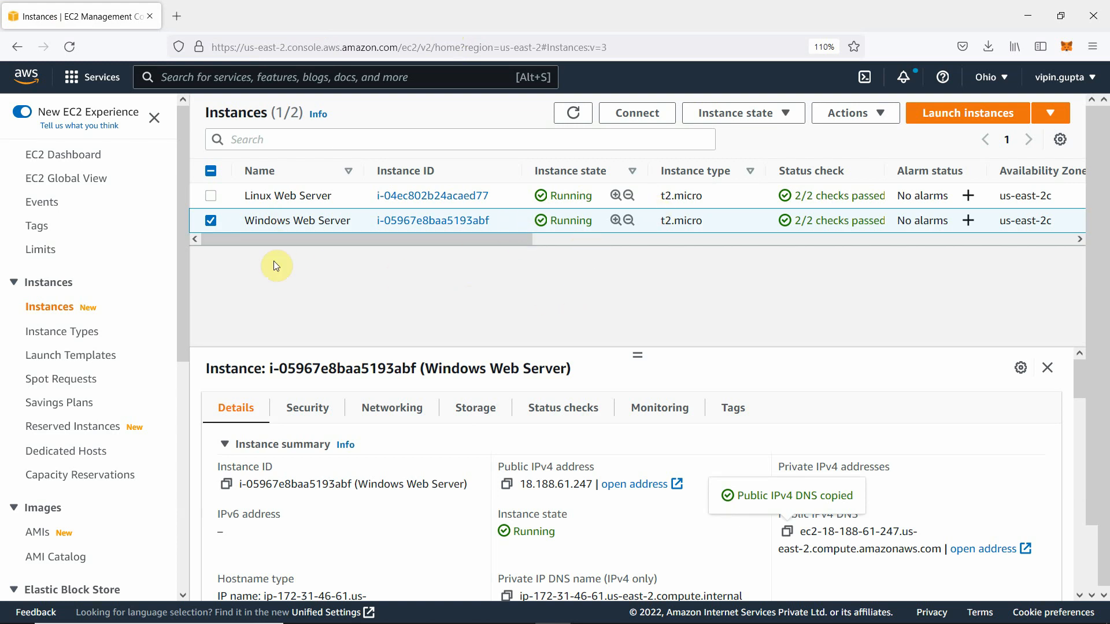
pyautogui.click(210, 221)
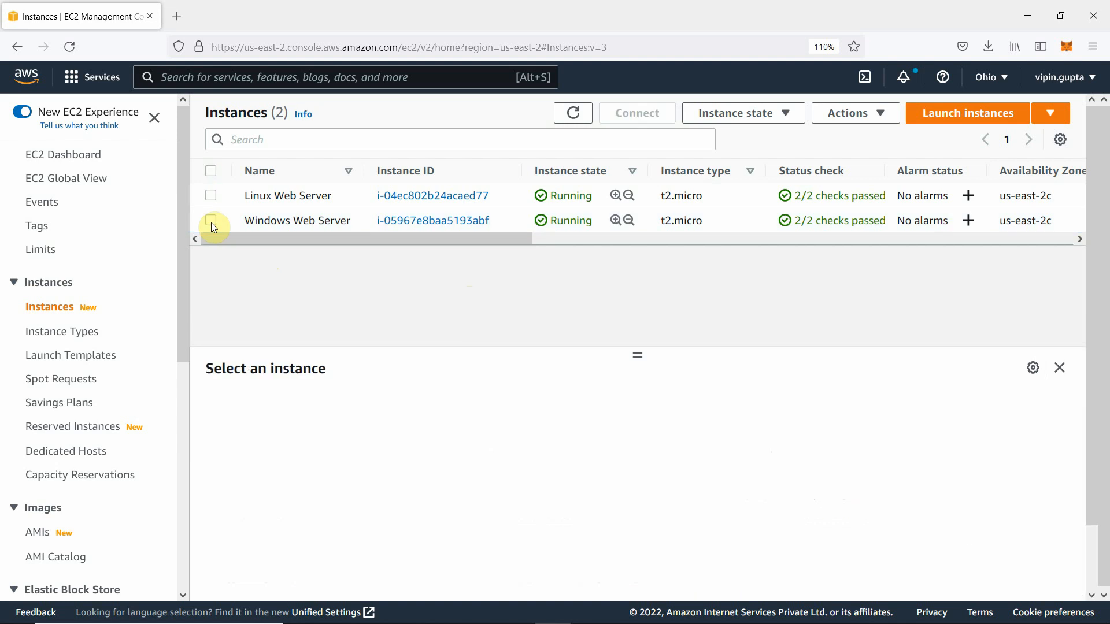
# - Review the instance state actions for Windows Web Server, including Terminate instance, and clear the instance selection without choosing any
pyautogui.moveTo(306, 220)
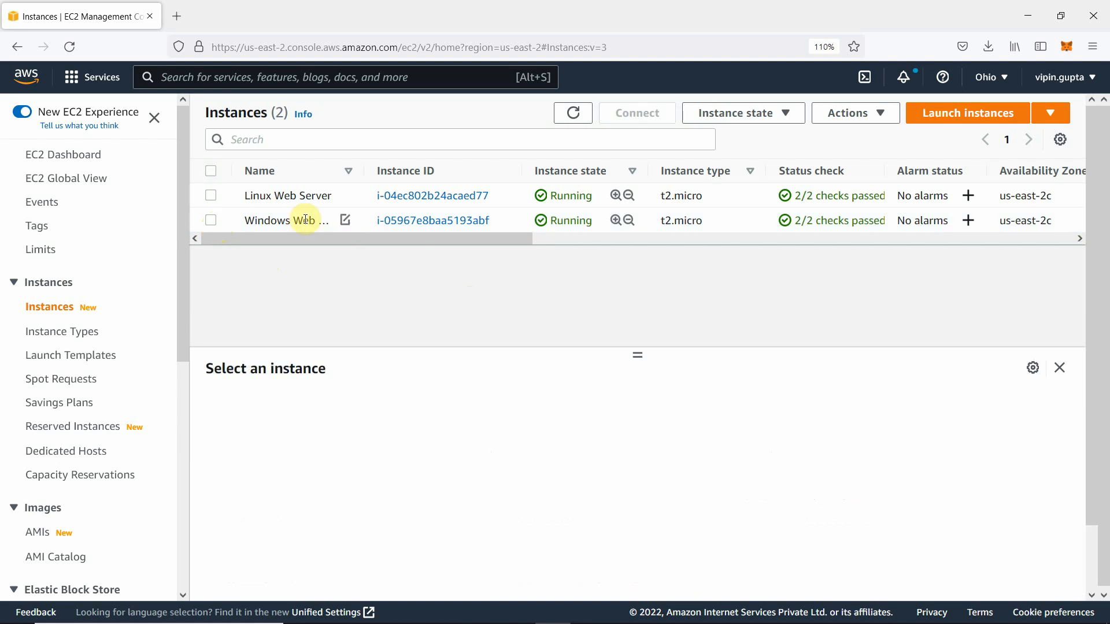
pyautogui.click(210, 220)
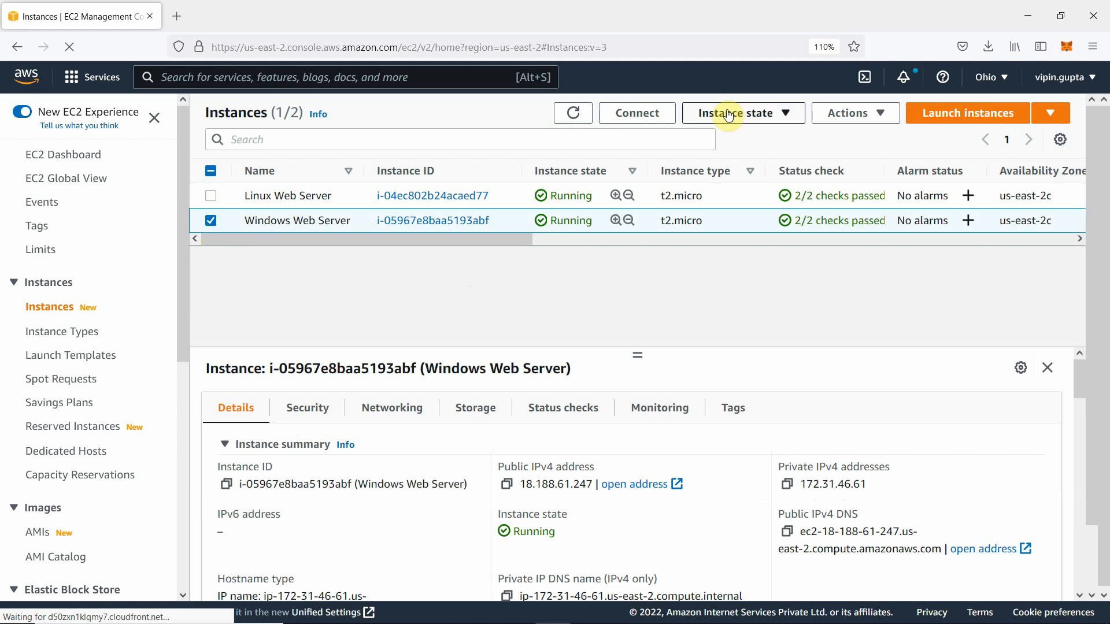
pyautogui.click(763, 113)
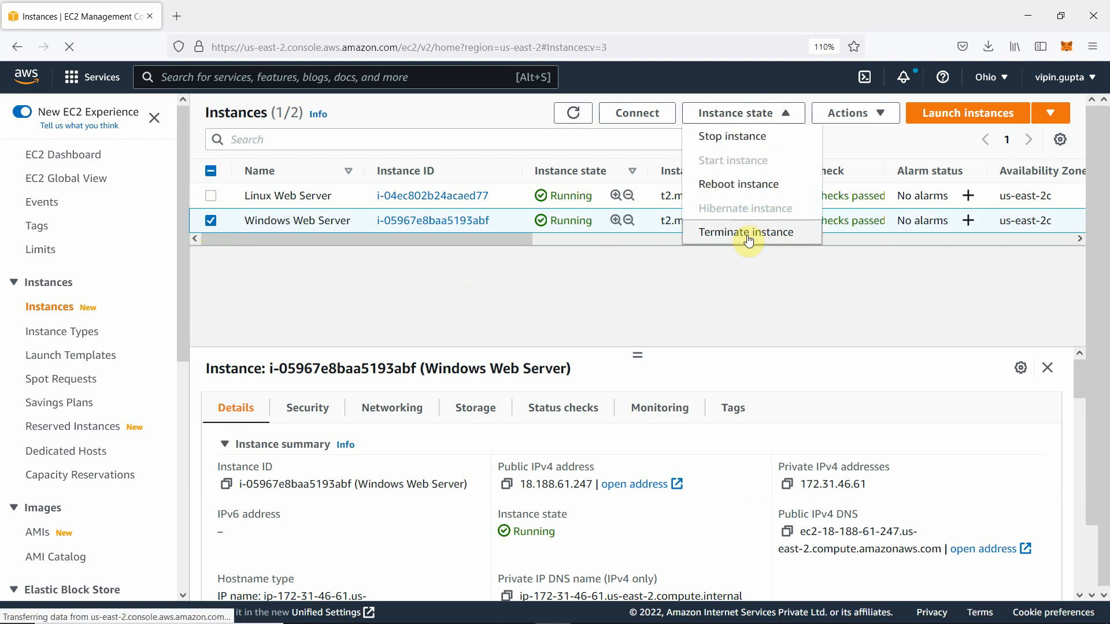
pyautogui.click(529, 293)
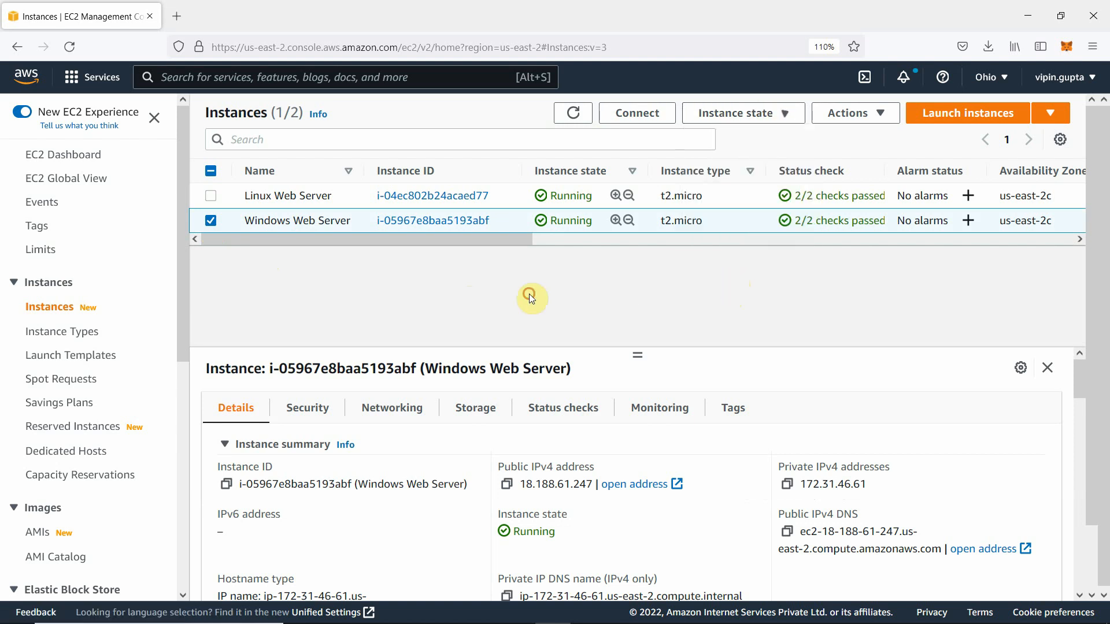
pyautogui.click(211, 221)
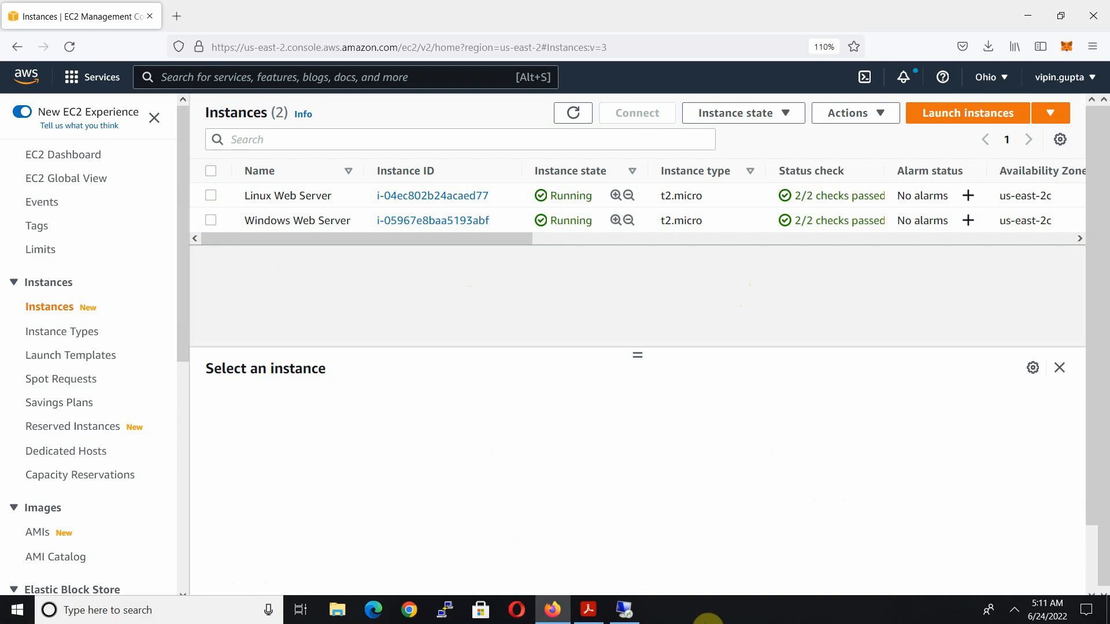
# - Switch back to the Remote Desktop session on the Windows instance and disconnect it
pyautogui.click(625, 612)
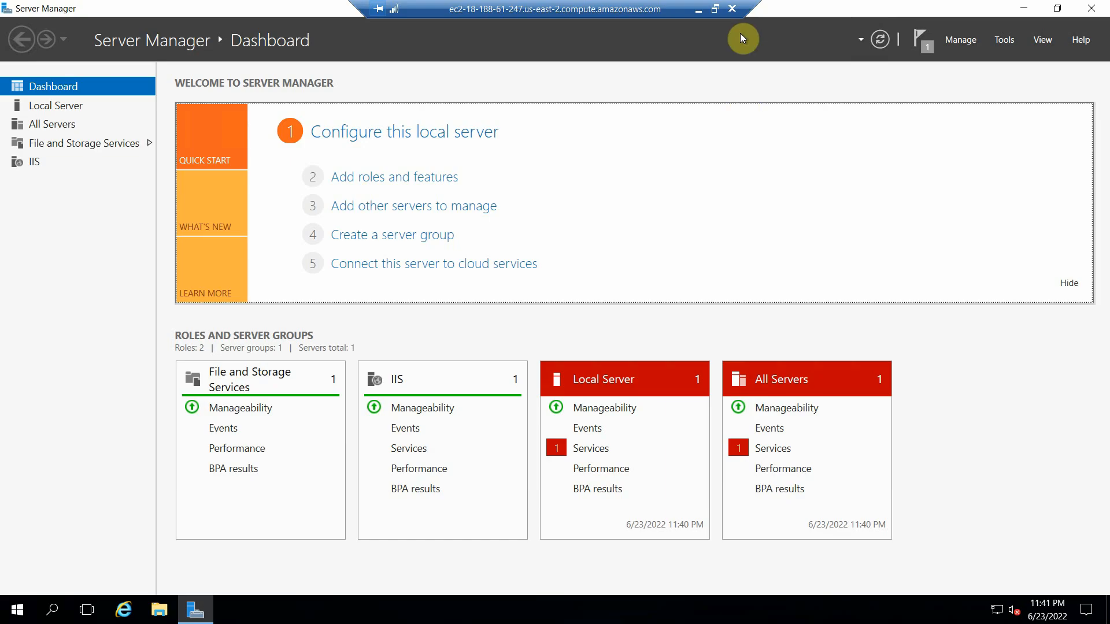
pyautogui.click(732, 10)
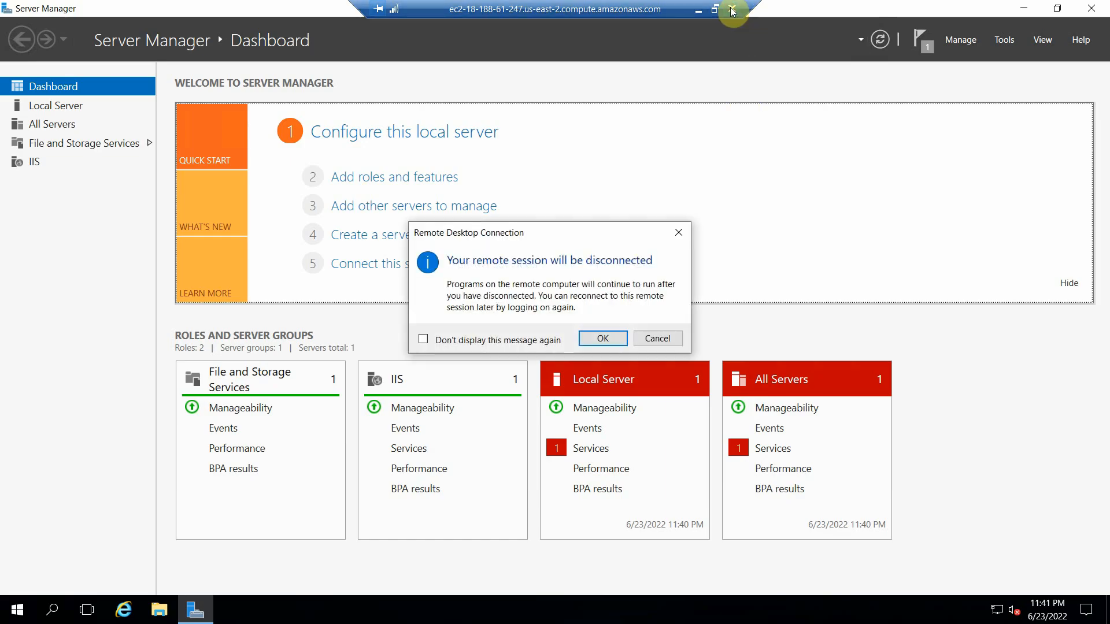
pyautogui.click(588, 340)
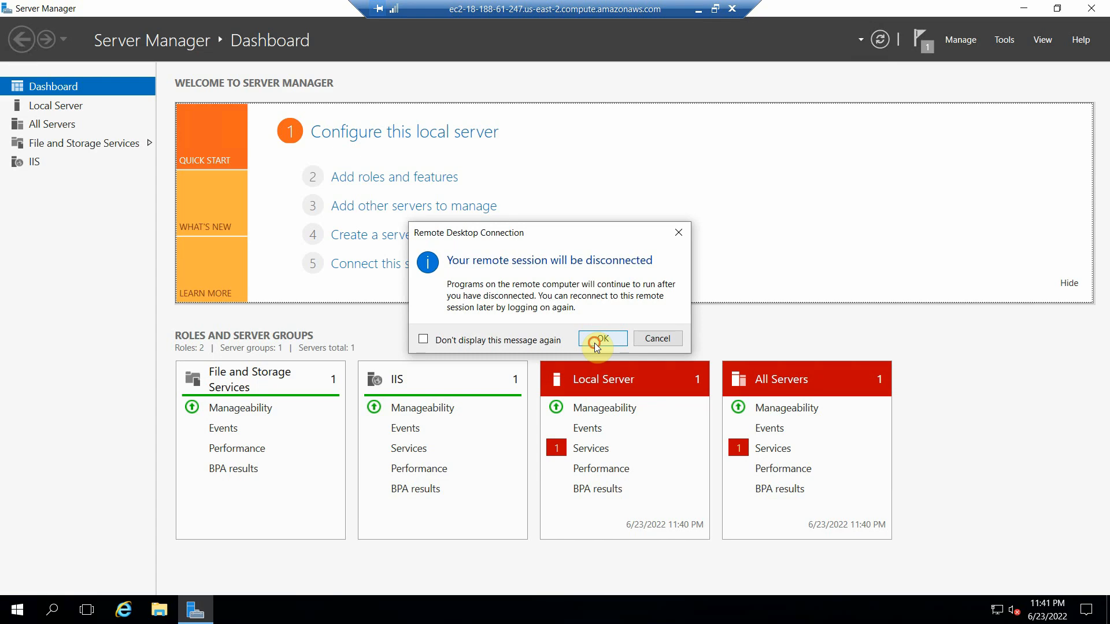